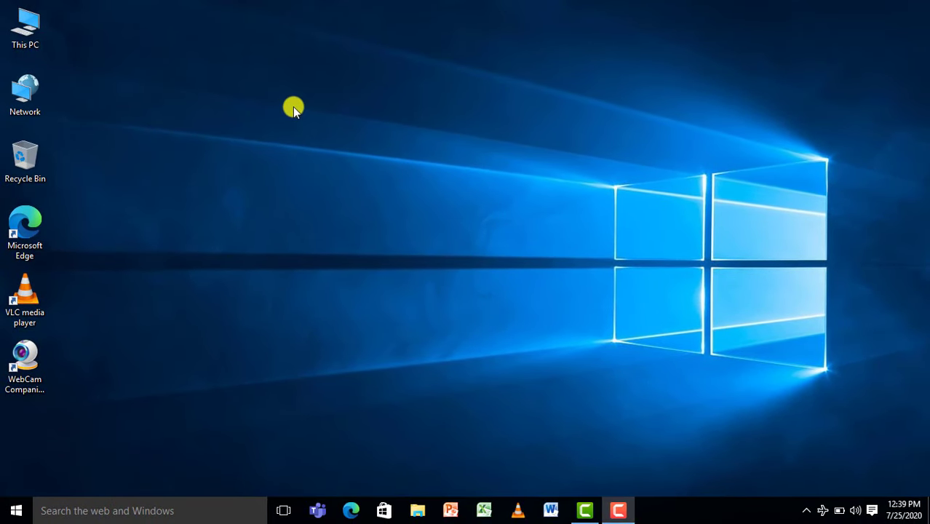
Step: Open the desktop icon settings from the desktop's personalization themes and enable the User's Files and Control Panel icons
{"action": "right_click", "coordinate": [419, 103]}
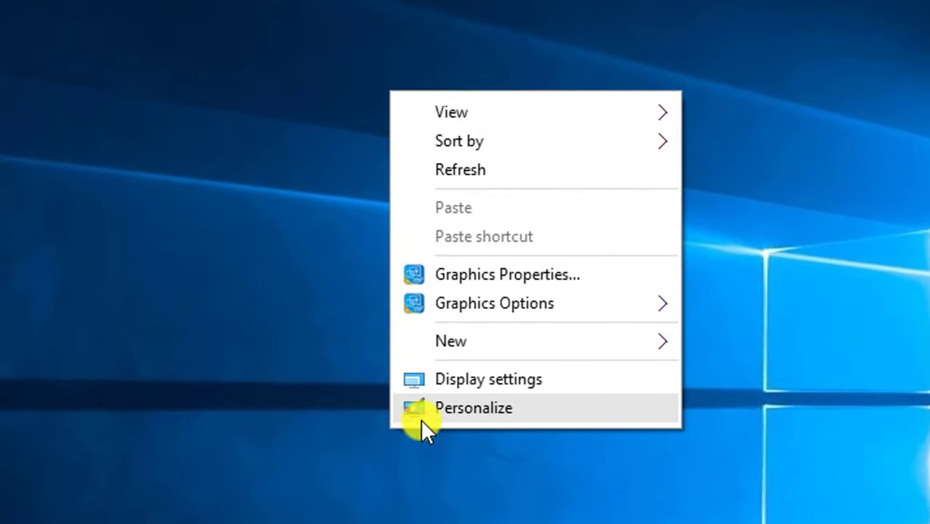
{"action": "left_click", "coordinate": [477, 412]}
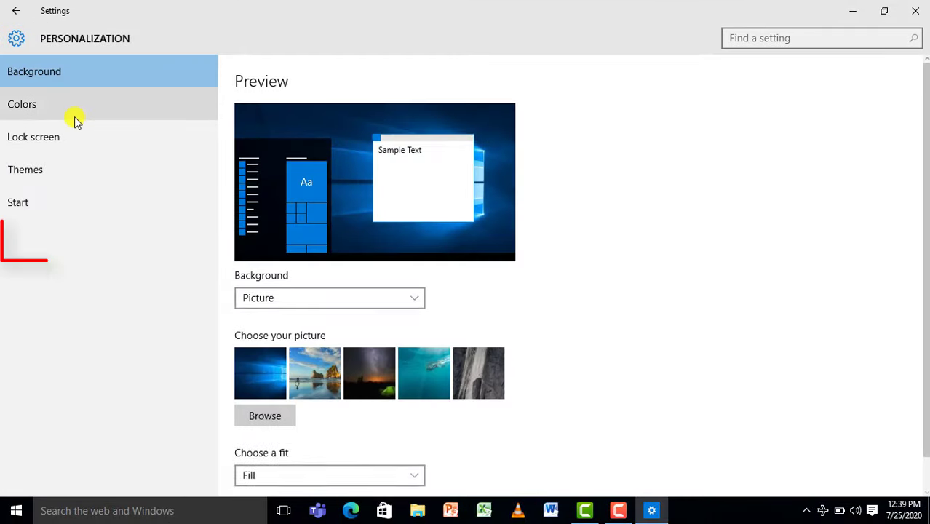
{"action": "left_click", "coordinate": [32, 168]}
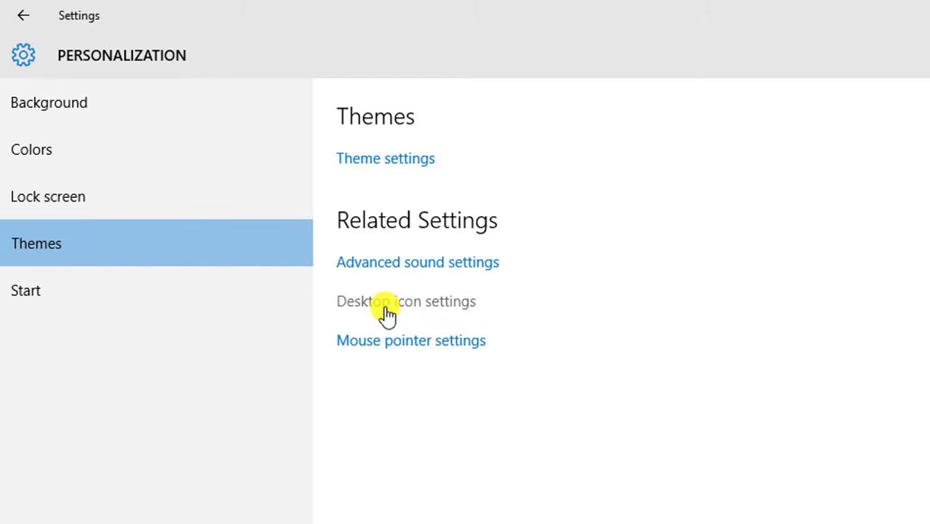
{"action": "left_click", "coordinate": [425, 310]}
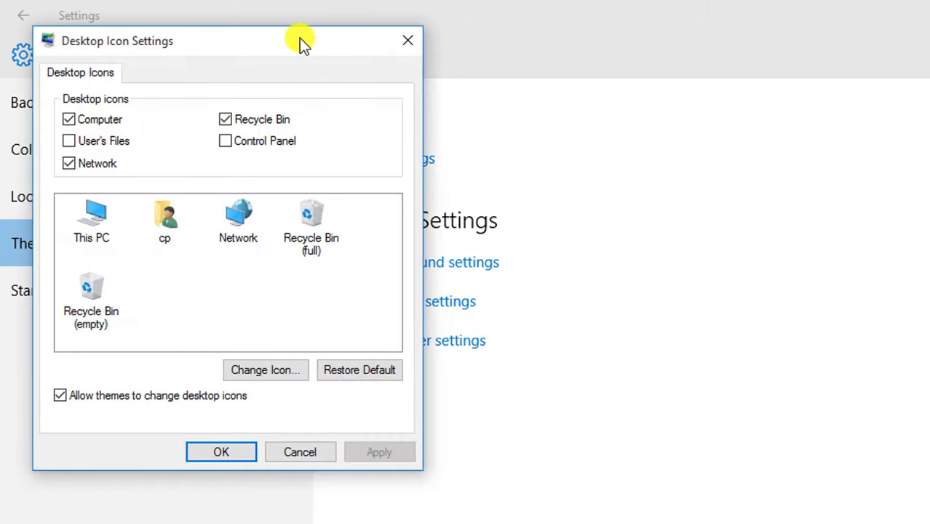
{"action": "left_click_drag", "start_coordinate": [299, 38], "coordinate": [883, 49]}
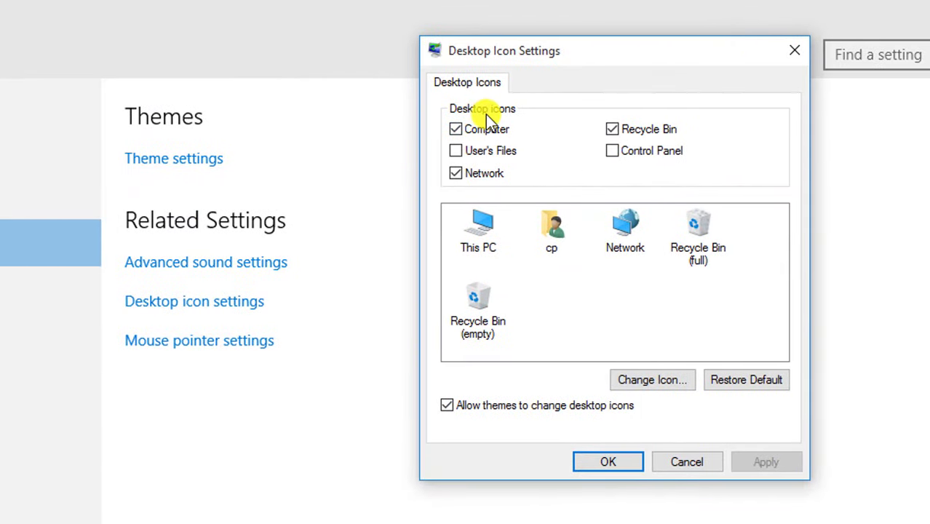
{"action": "left_click", "coordinate": [455, 151]}
{"action": "left_click", "coordinate": [613, 152]}
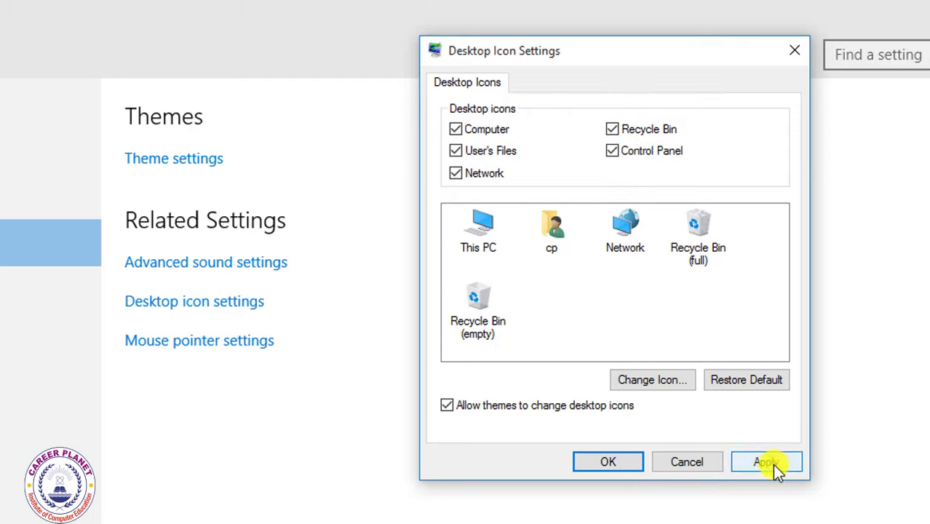
{"action": "left_click", "coordinate": [454, 130]}
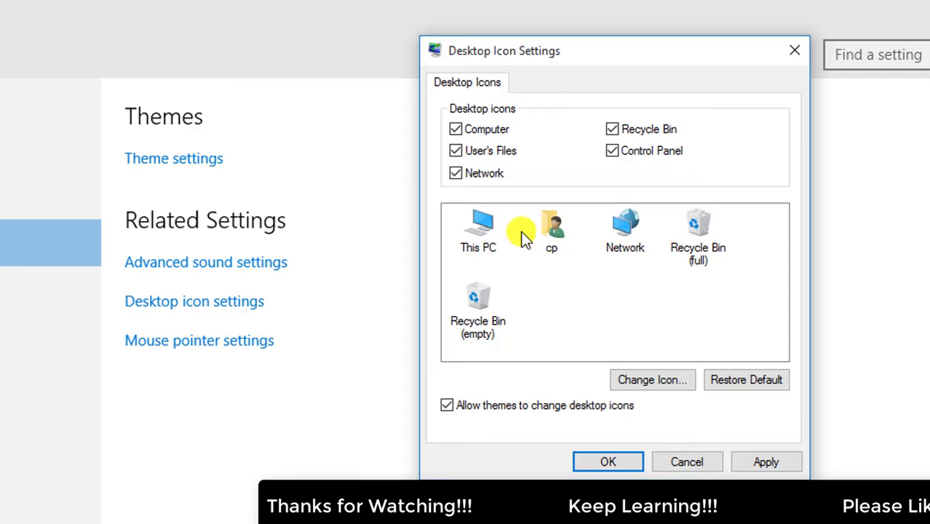
Step: Change the This PC icon to the monitor with a magnifying glass from imageres.dll, apply it and close the settings
{"action": "left_click", "coordinate": [480, 227]}
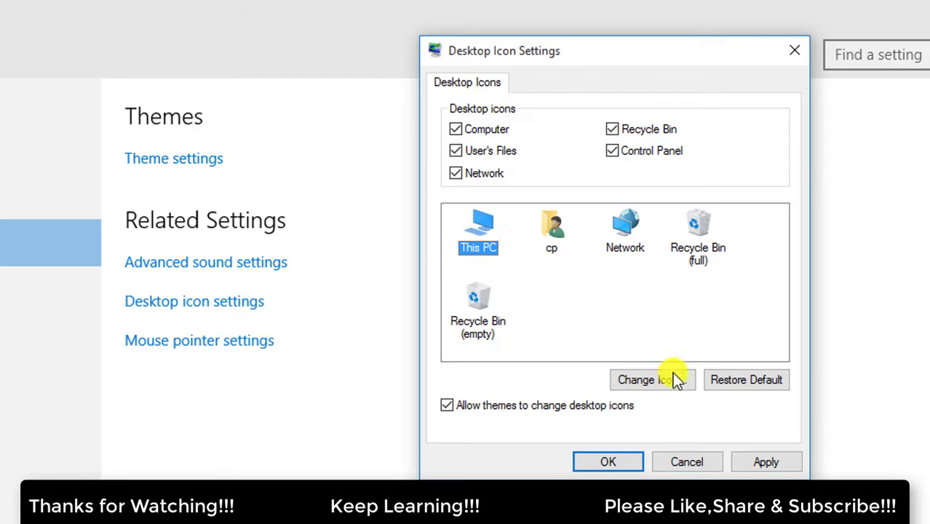
{"action": "left_click", "coordinate": [653, 379]}
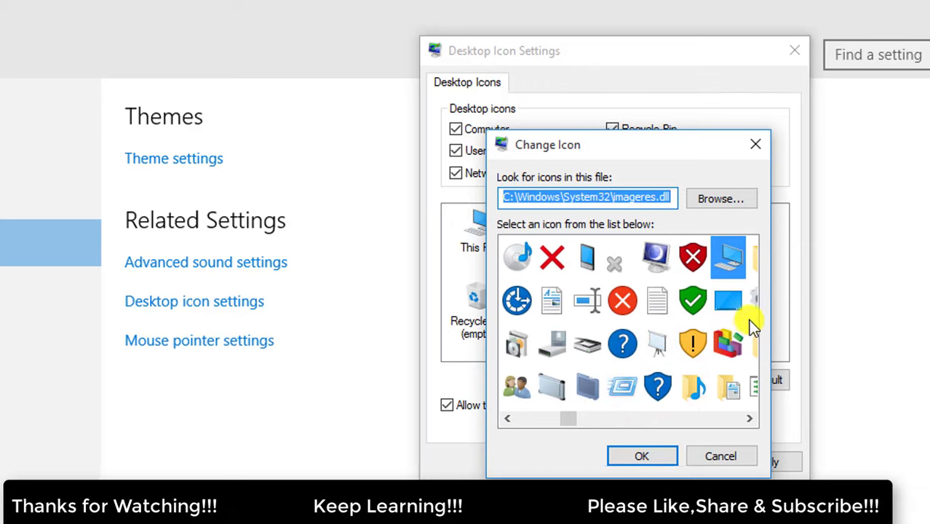
{"action": "left_click", "coordinate": [749, 418]}
{"action": "left_click", "coordinate": [750, 420]}
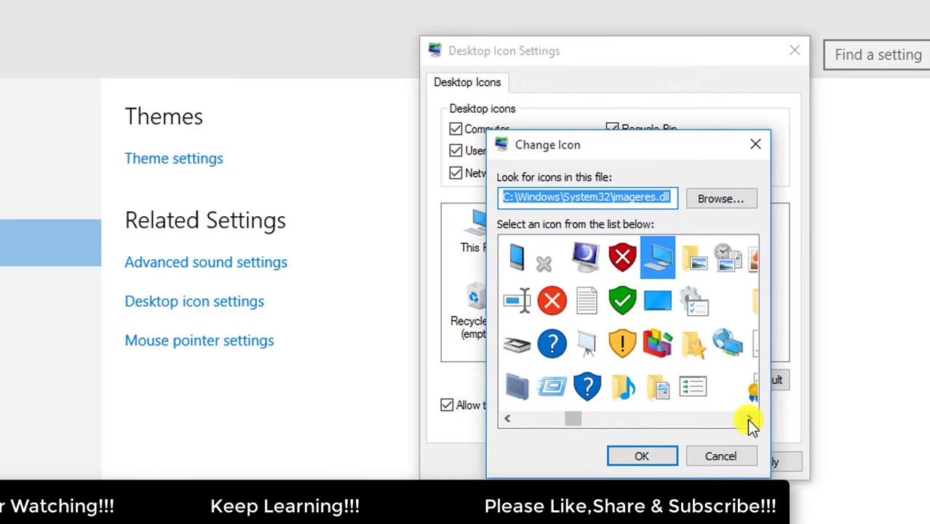
{"action": "left_click_drag", "start_coordinate": [572, 420], "coordinate": [596, 418]}
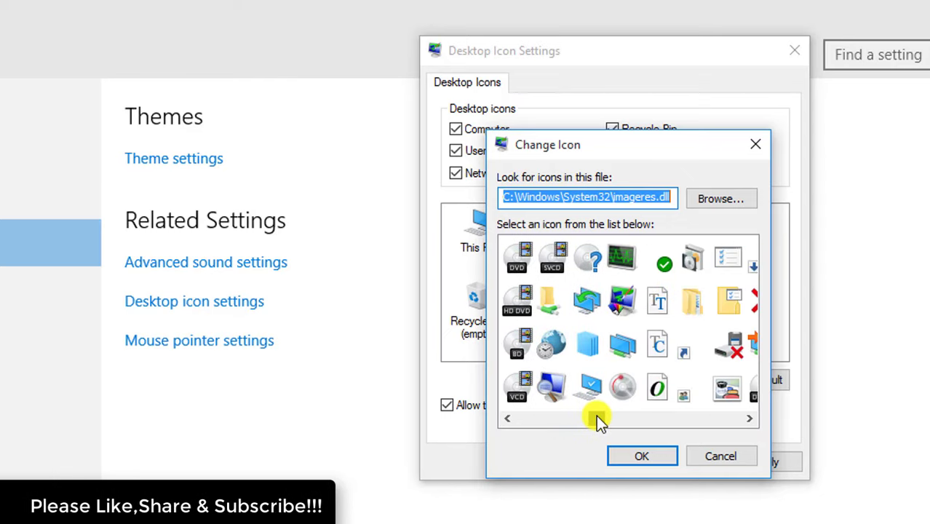
{"action": "left_click", "coordinate": [553, 389]}
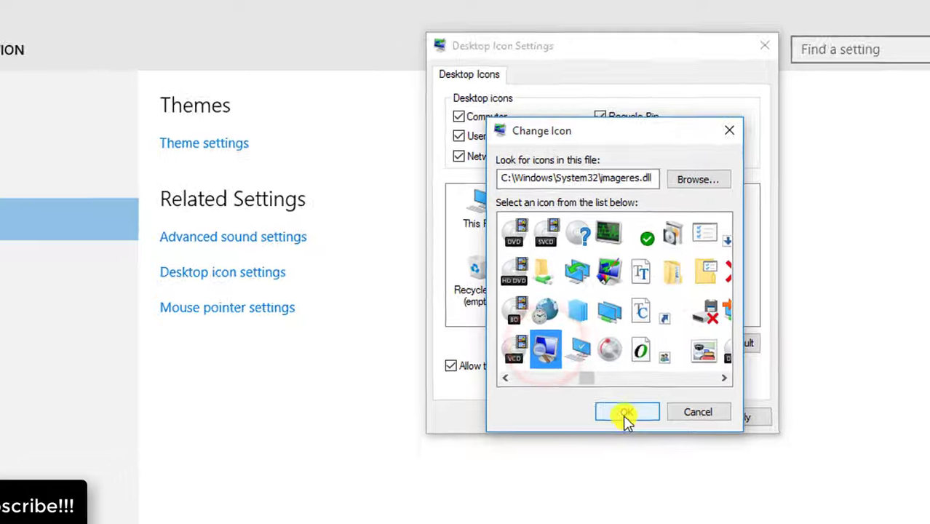
{"action": "left_click", "coordinate": [625, 414]}
{"action": "left_click", "coordinate": [616, 418]}
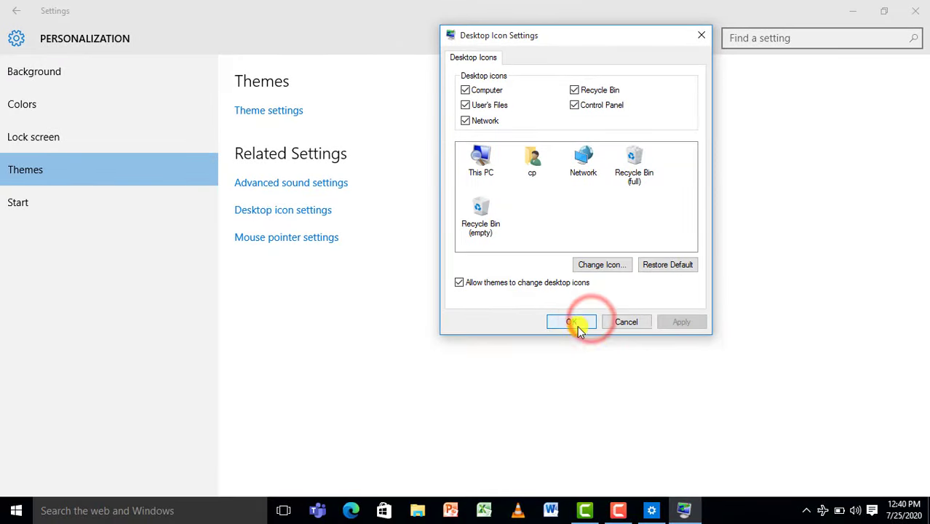
{"action": "left_click", "coordinate": [918, 13]}
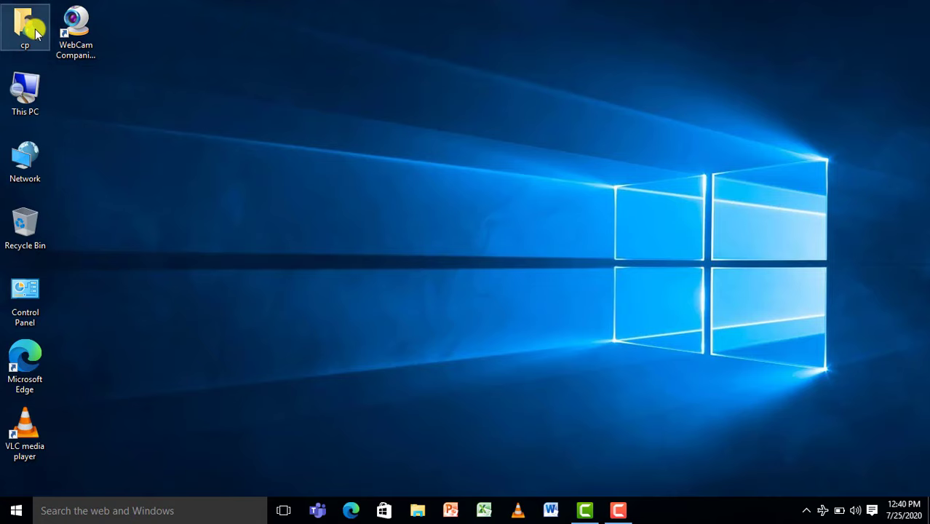
{"action": "left_click", "coordinate": [39, 154]}
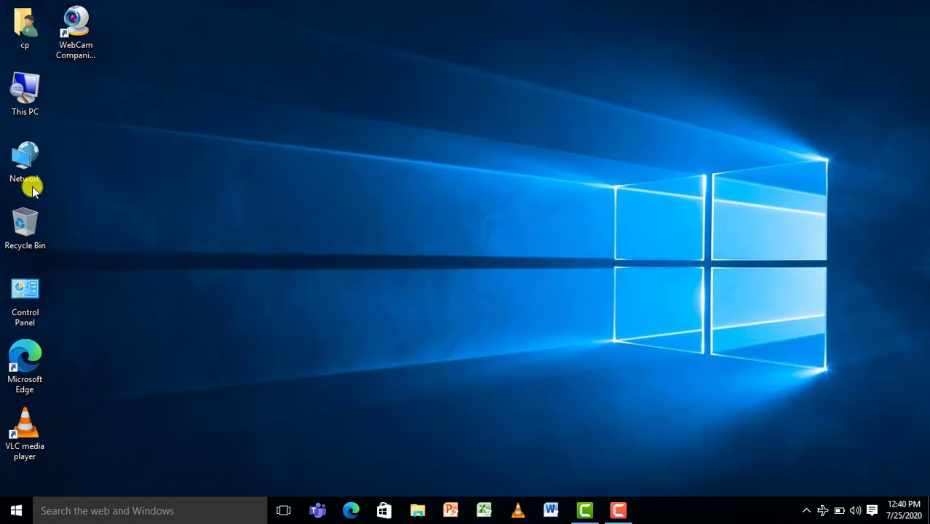
{"action": "left_click", "coordinate": [34, 298]}
{"action": "left_click", "coordinate": [54, 56]}
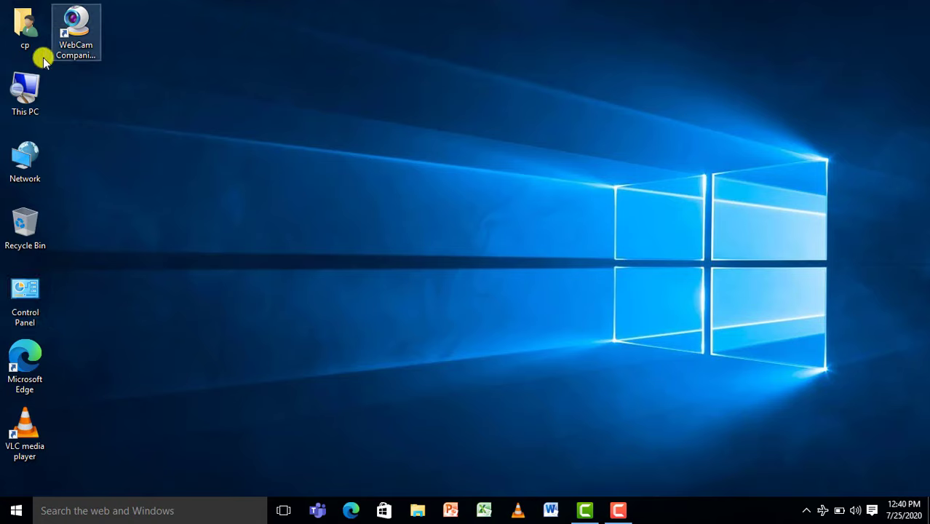
Step: Remove the User's Files, Control Panel and Network icons from the desktop through the desktop icon settings, then close Settings
{"action": "right_click", "coordinate": [302, 75]}
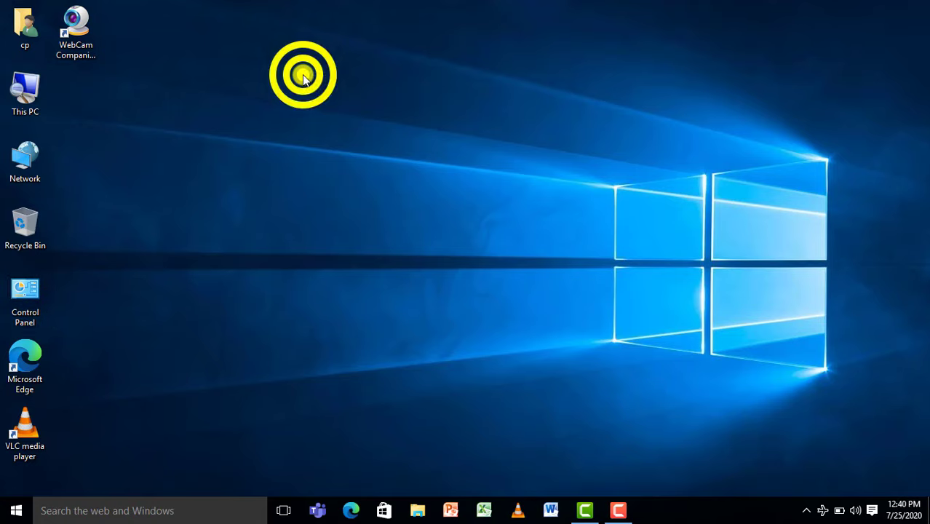
{"action": "left_click", "coordinate": [347, 241]}
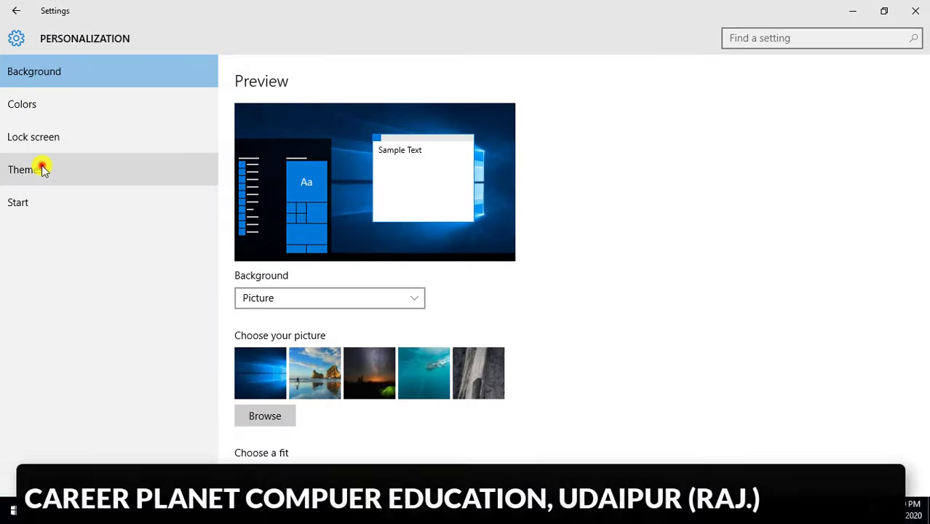
{"action": "left_click", "coordinate": [39, 169]}
{"action": "left_click", "coordinate": [312, 221]}
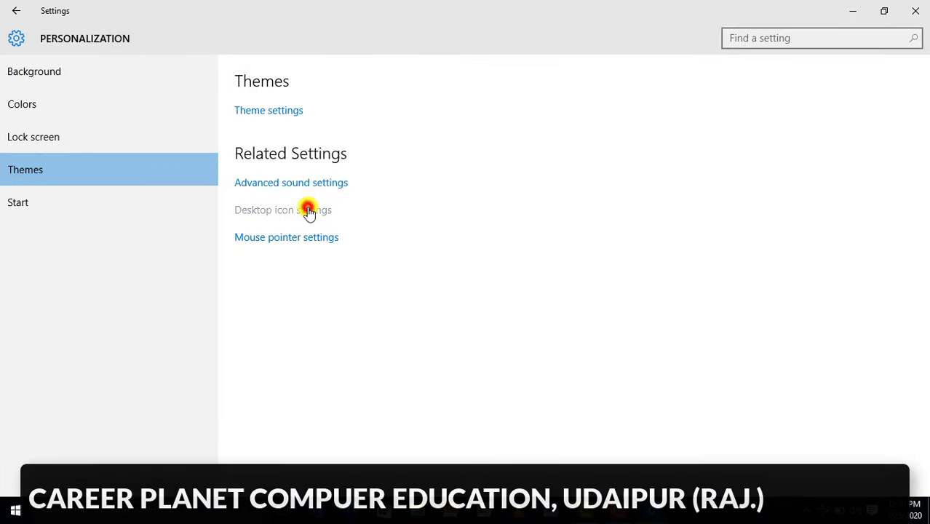
{"action": "left_click_drag", "start_coordinate": [234, 53], "coordinate": [662, 60]}
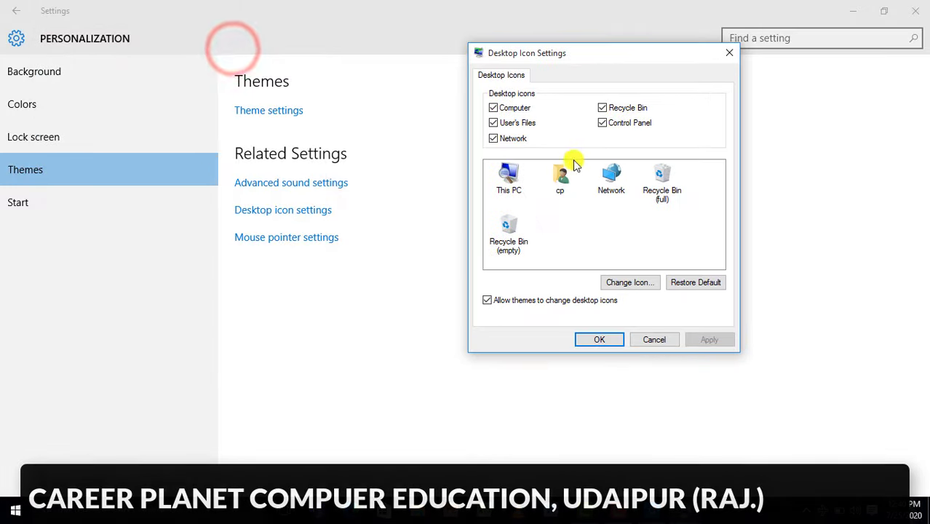
{"action": "left_click", "coordinate": [493, 122]}
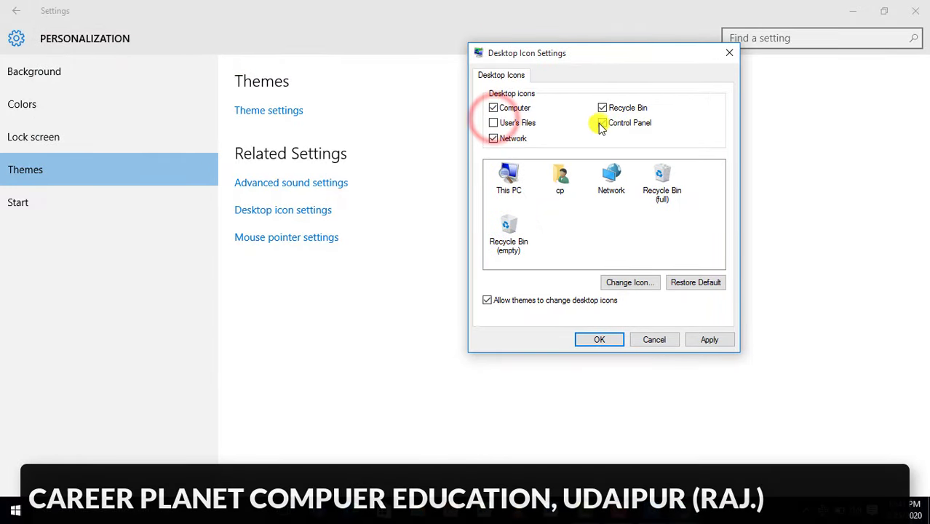
{"action": "left_click", "coordinate": [602, 122]}
{"action": "left_click", "coordinate": [494, 138]}
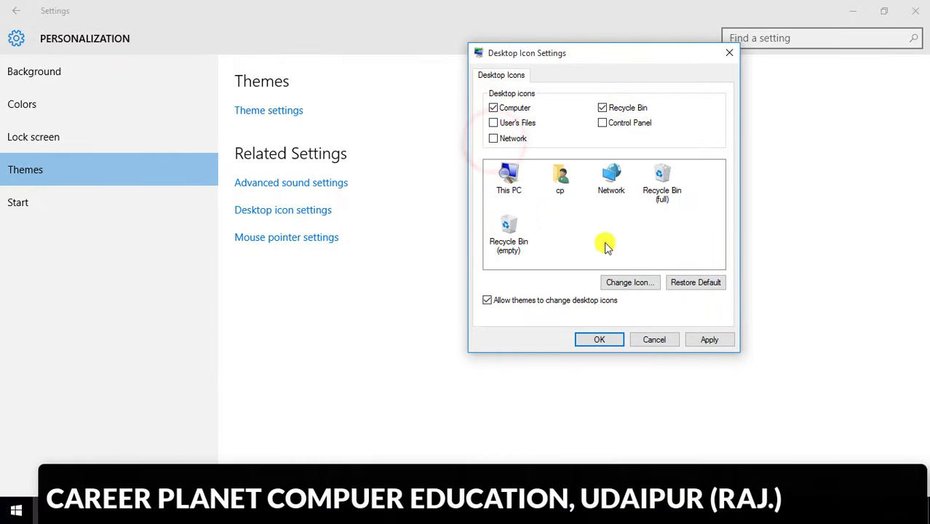
{"action": "left_click", "coordinate": [599, 340]}
{"action": "left_click", "coordinate": [916, 10]}
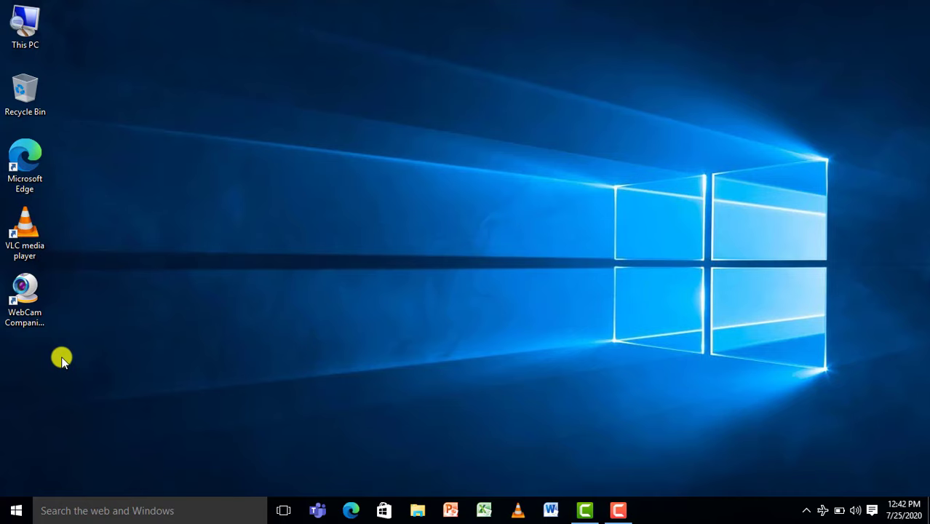
Step: Create a desktop shortcut for Microsoft Excel 2010 from the Microsoft Office folder in the list of all apps
{"action": "left_click", "coordinate": [12, 513]}
{"action": "left_click", "coordinate": [36, 483]}
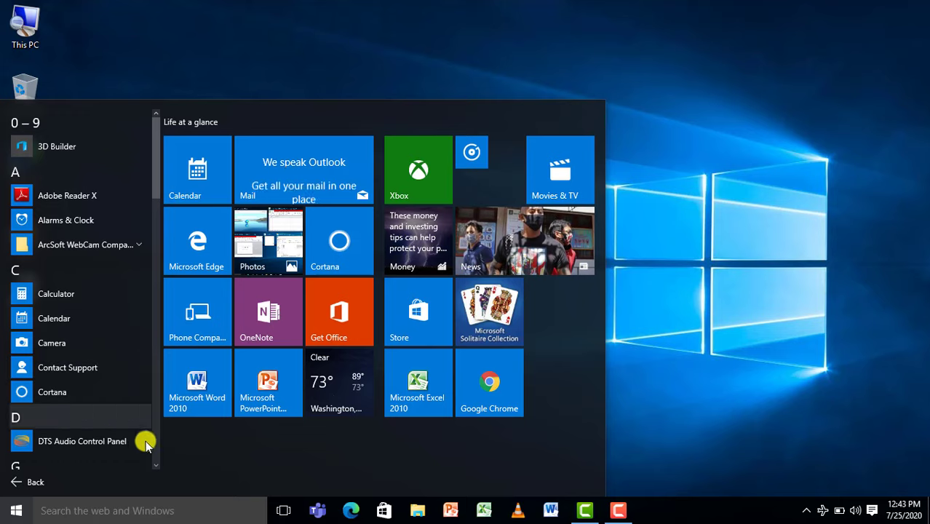
{"action": "left_click", "coordinate": [155, 464]}
{"action": "left_click", "coordinate": [154, 465]}
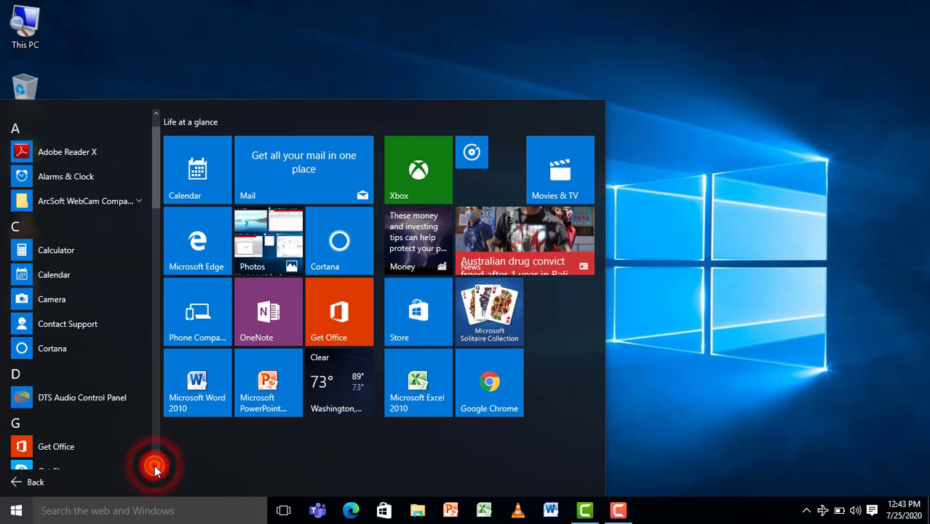
{"action": "scroll", "coordinate": [154, 465], "scroll_direction": "down", "scroll_amount": 4}
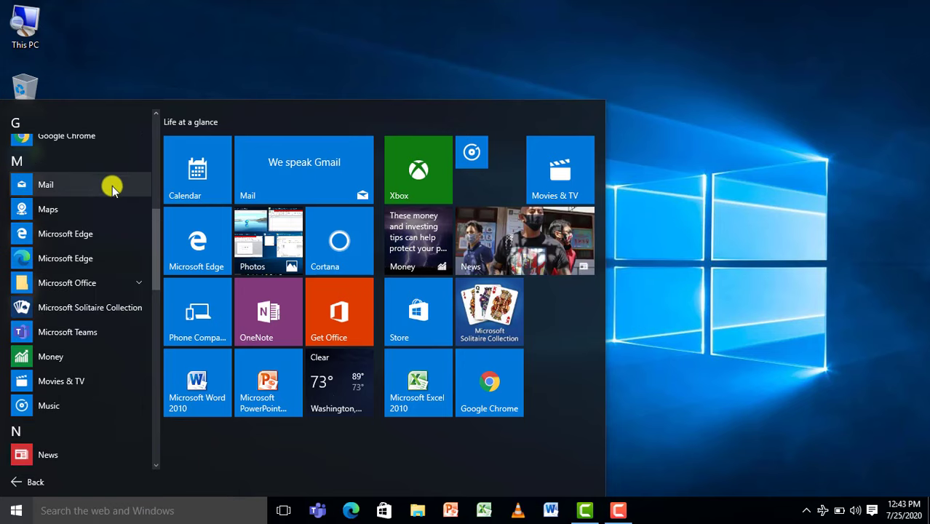
{"action": "left_click", "coordinate": [101, 281]}
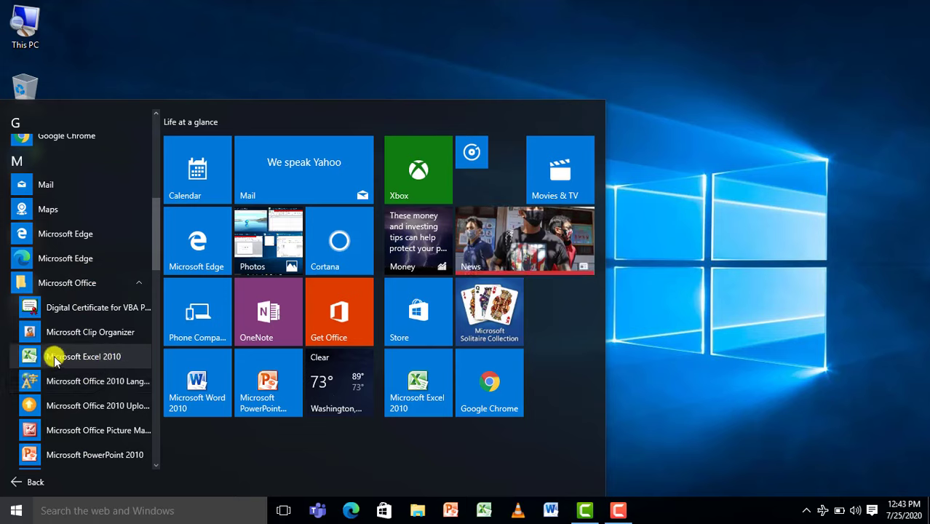
{"action": "left_click", "coordinate": [98, 360]}
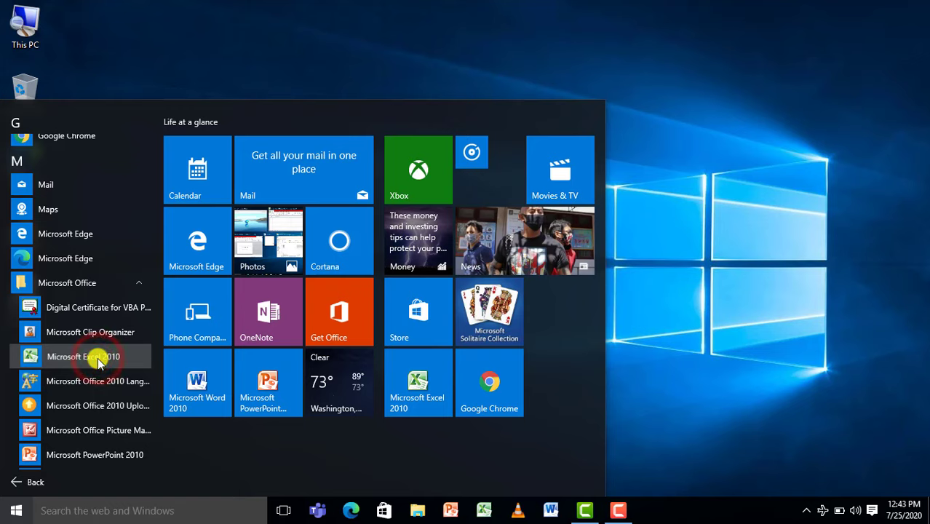
{"action": "left_click_drag", "start_coordinate": [98, 362], "coordinate": [743, 221]}
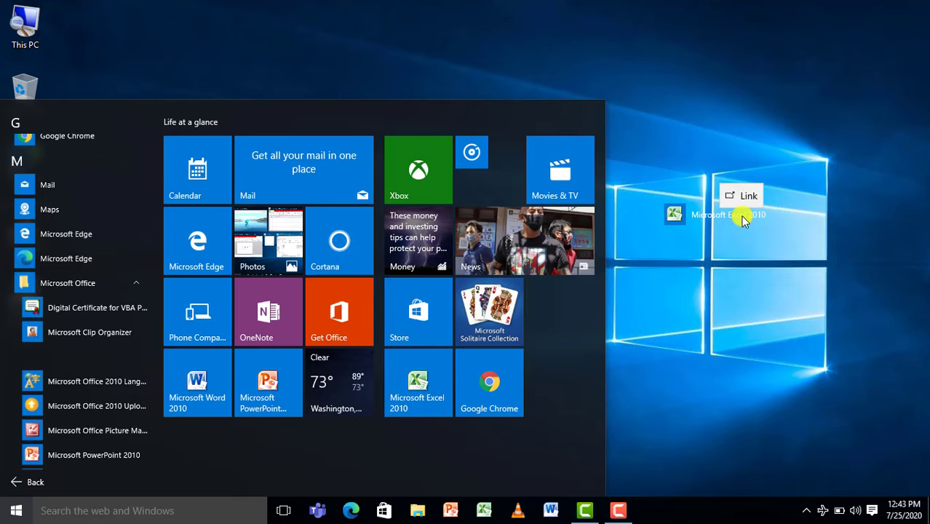
{"action": "left_click_drag", "start_coordinate": [744, 220], "coordinate": [743, 221]}
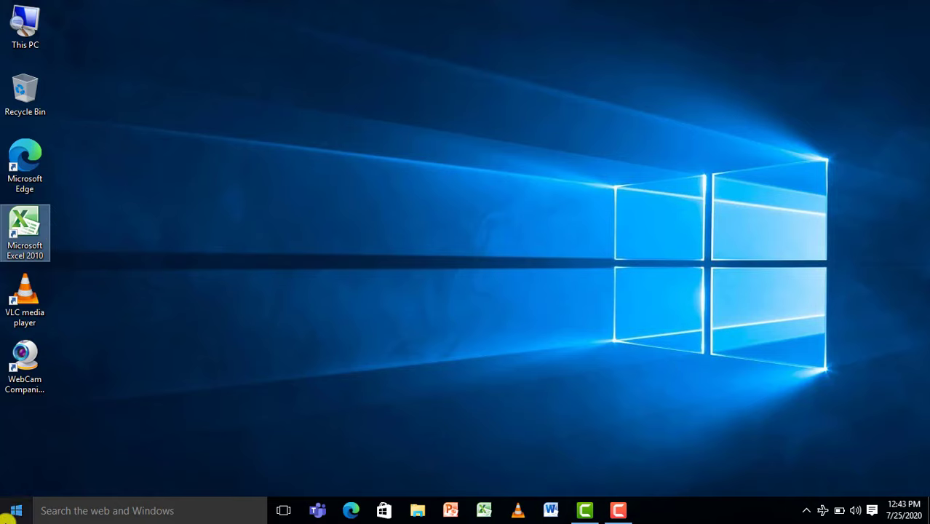
Step: Create a desktop shortcut for Calculator from the list of all apps
{"action": "left_click", "coordinate": [15, 514]}
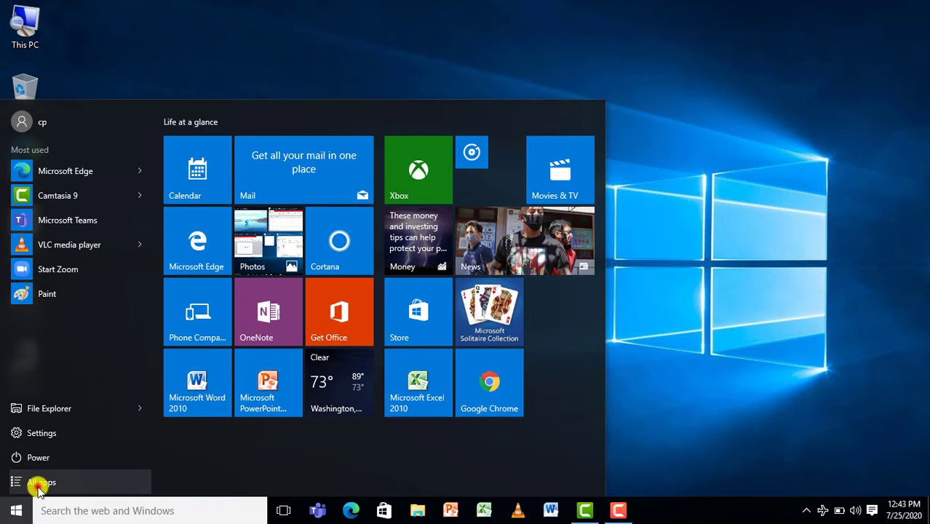
{"action": "left_click", "coordinate": [35, 482]}
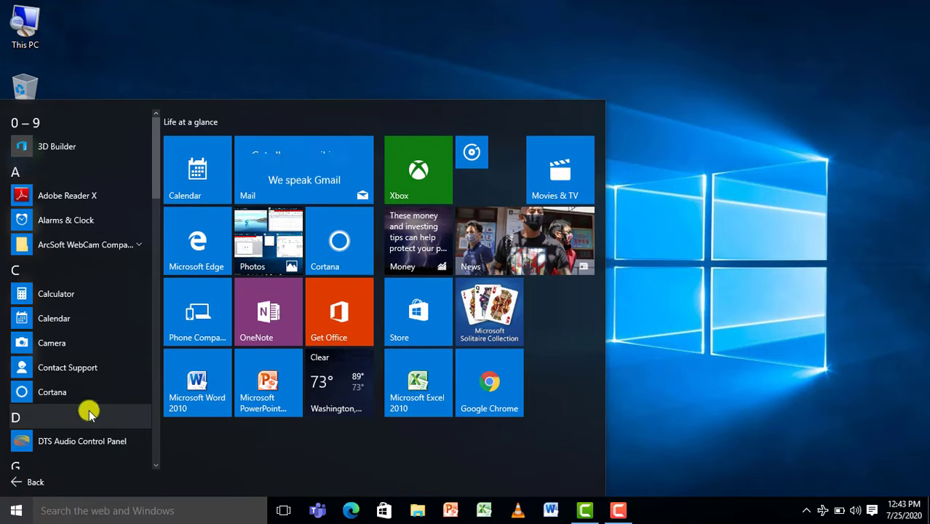
{"action": "left_click", "coordinate": [67, 295]}
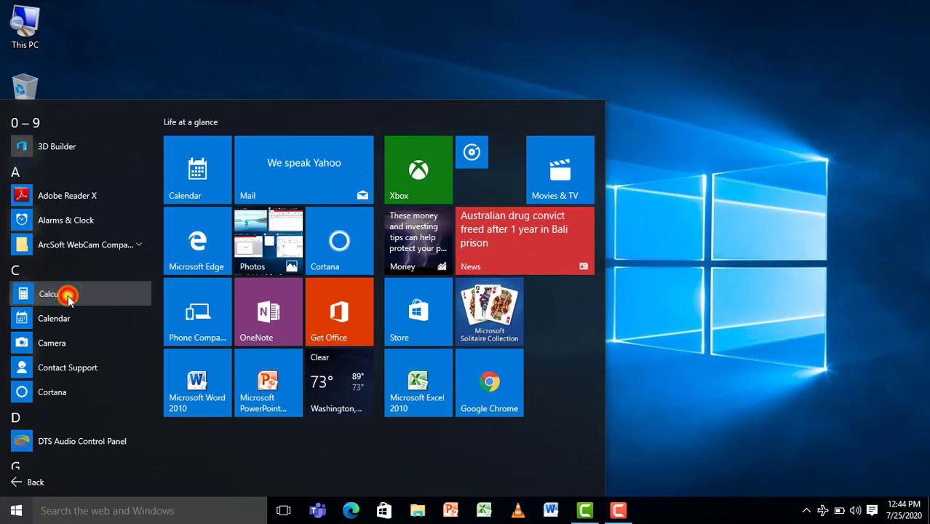
{"action": "left_click_drag", "start_coordinate": [429, 283], "coordinate": [732, 161]}
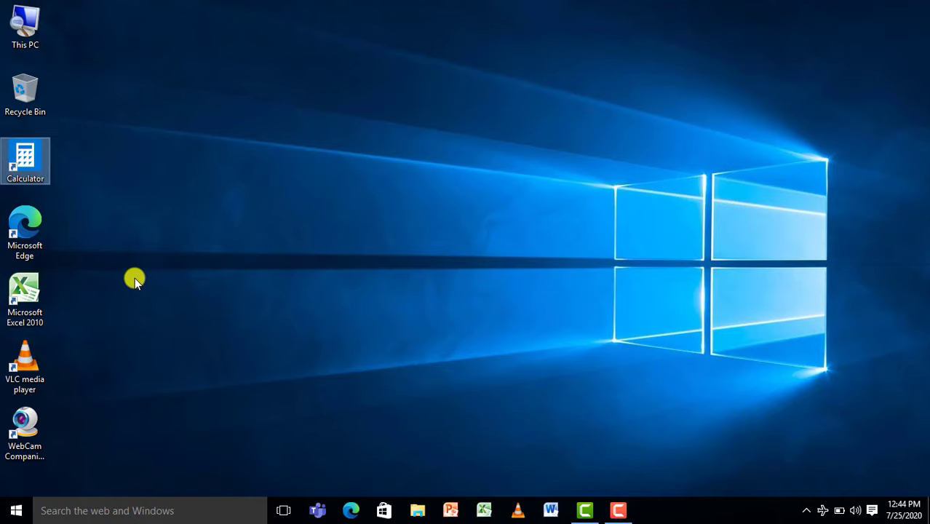
Step: Open the file location of Tally.ERP 9 from its folder in the list of all apps
{"action": "left_click", "coordinate": [16, 515]}
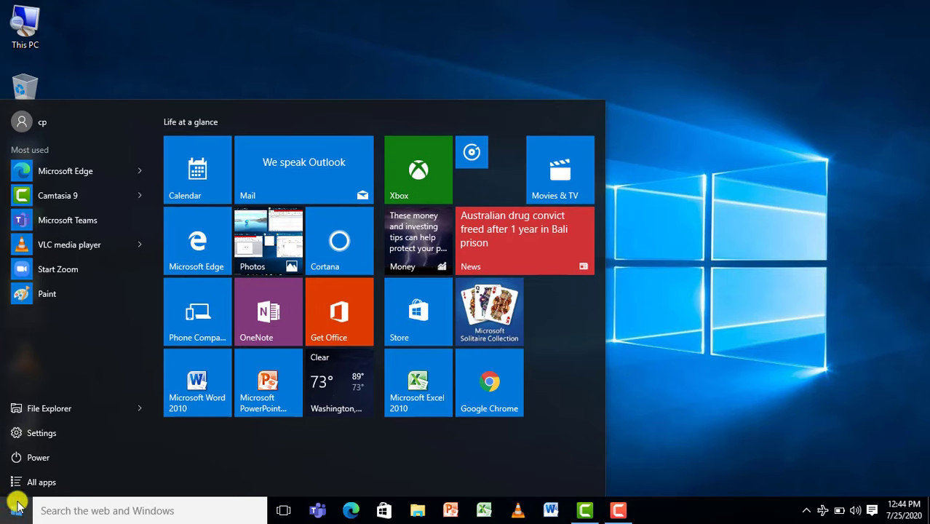
{"action": "left_click", "coordinate": [33, 481]}
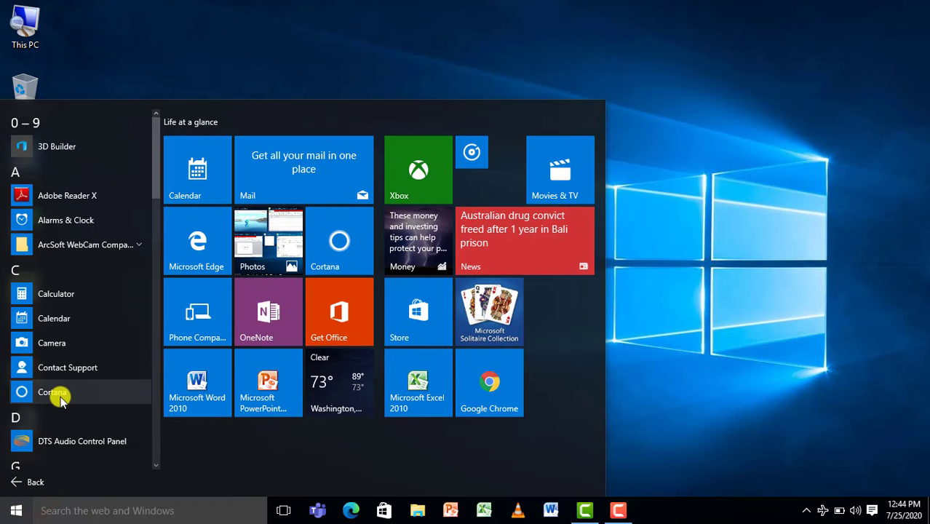
{"action": "scroll", "coordinate": [62, 407], "scroll_direction": "down", "scroll_amount": 3}
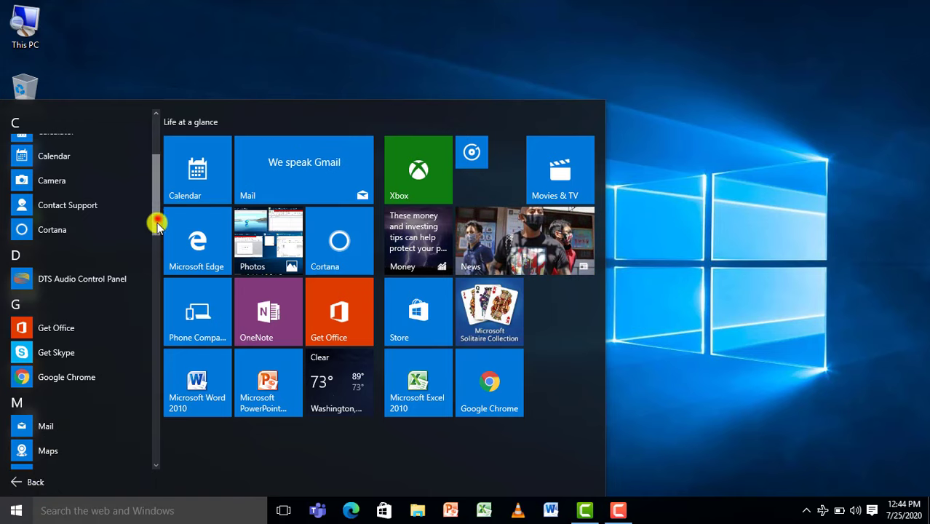
{"action": "left_click_drag", "start_coordinate": [155, 217], "coordinate": [145, 434]}
{"action": "left_click", "coordinate": [65, 222]}
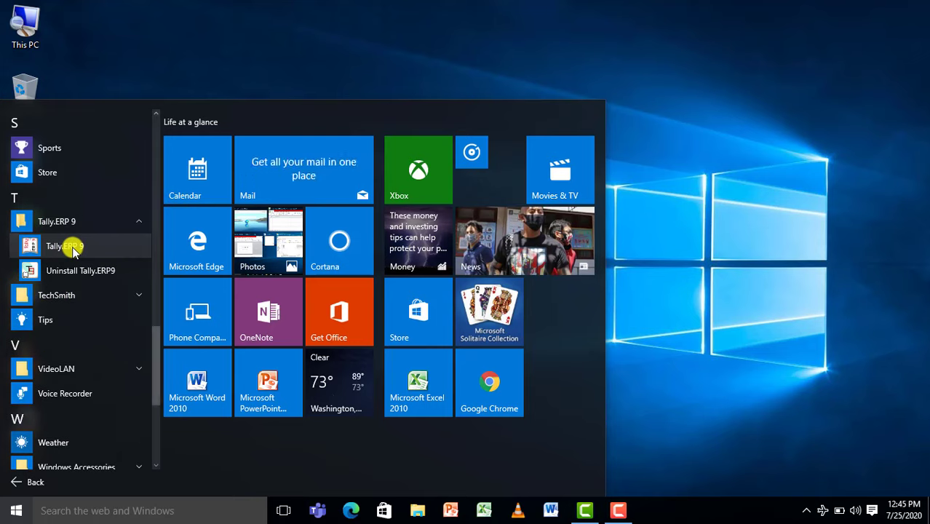
{"action": "left_click", "coordinate": [73, 248]}
{"action": "right_click", "coordinate": [73, 248]}
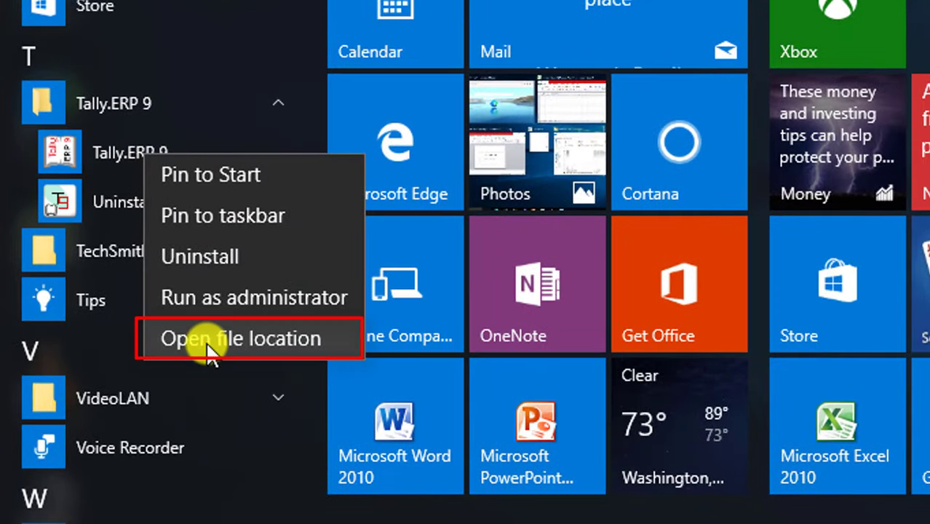
{"action": "left_click", "coordinate": [301, 349]}
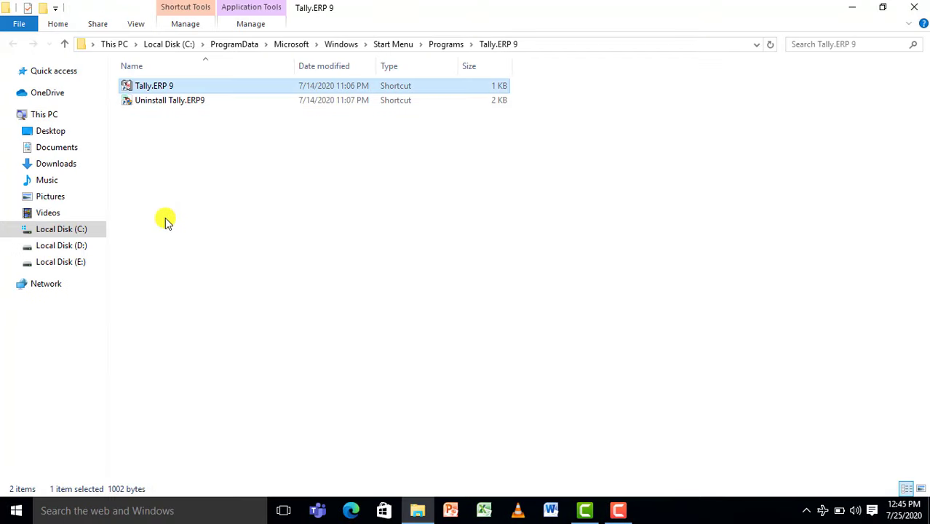
Step: Send a shortcut for Tally.ERP 9 to the desktop and close the folder window
{"action": "double_click", "coordinate": [167, 90]}
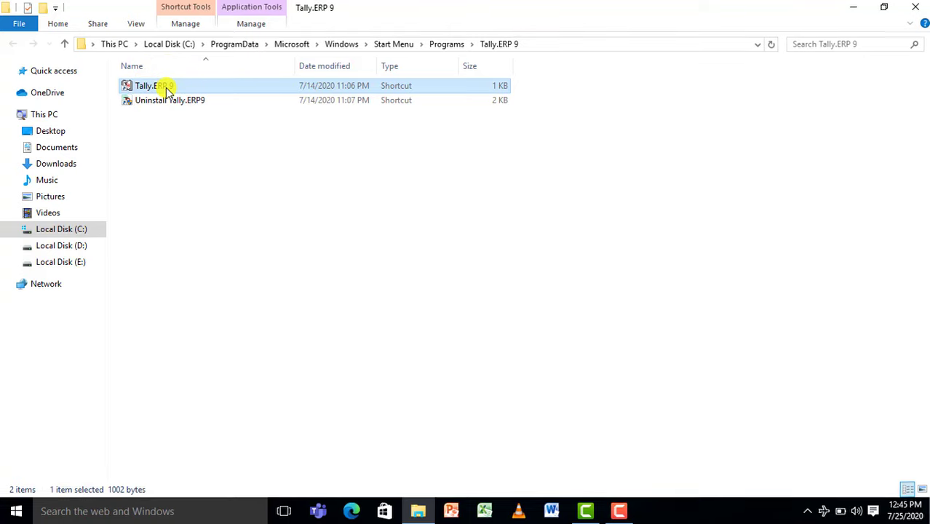
{"action": "right_click", "coordinate": [167, 90]}
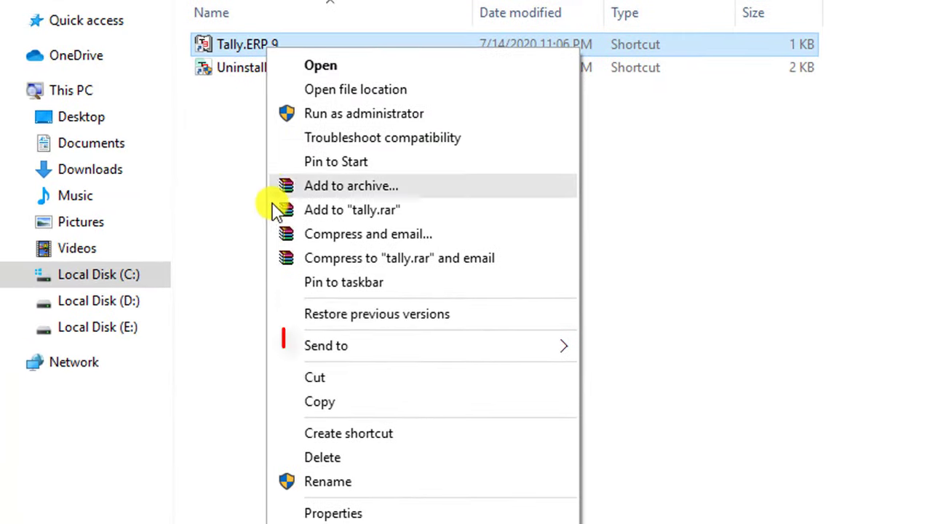
{"action": "left_click", "coordinate": [311, 353]}
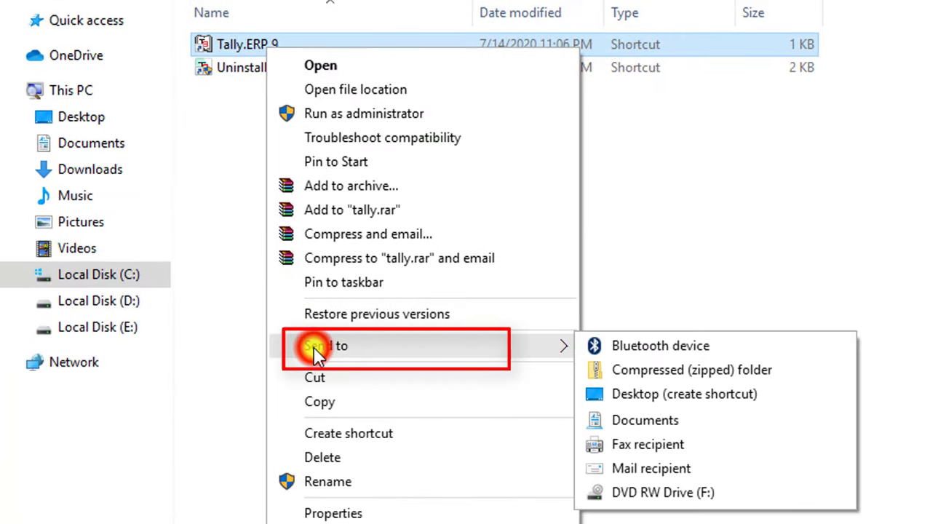
{"action": "left_click", "coordinate": [469, 349]}
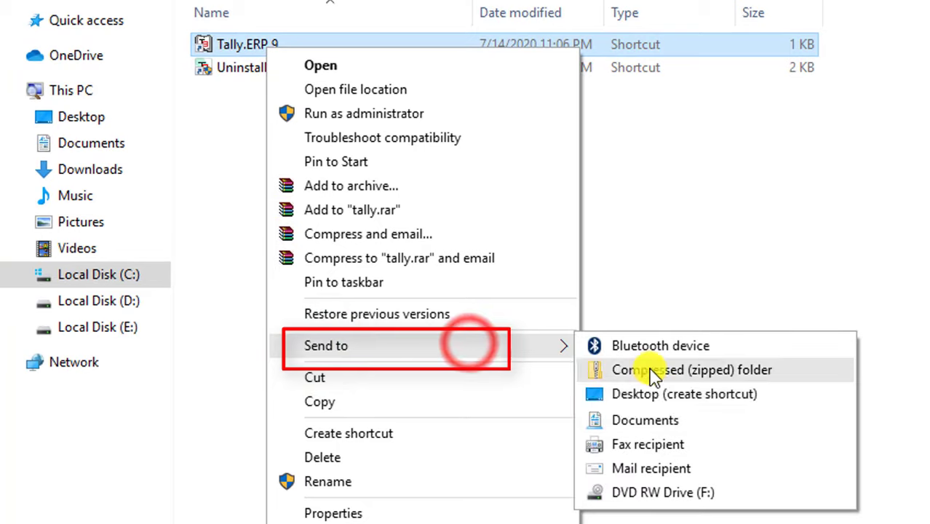
{"action": "left_click", "coordinate": [706, 406]}
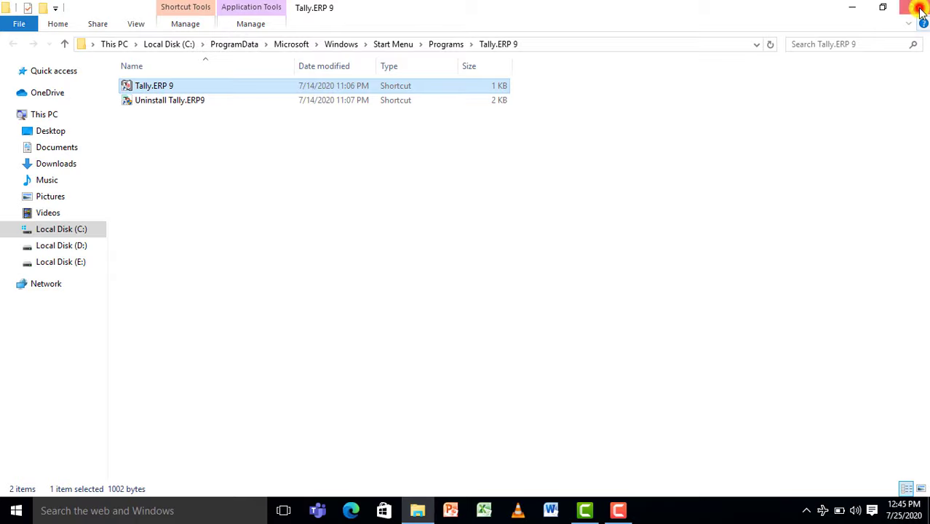
{"action": "left_click", "coordinate": [918, 9]}
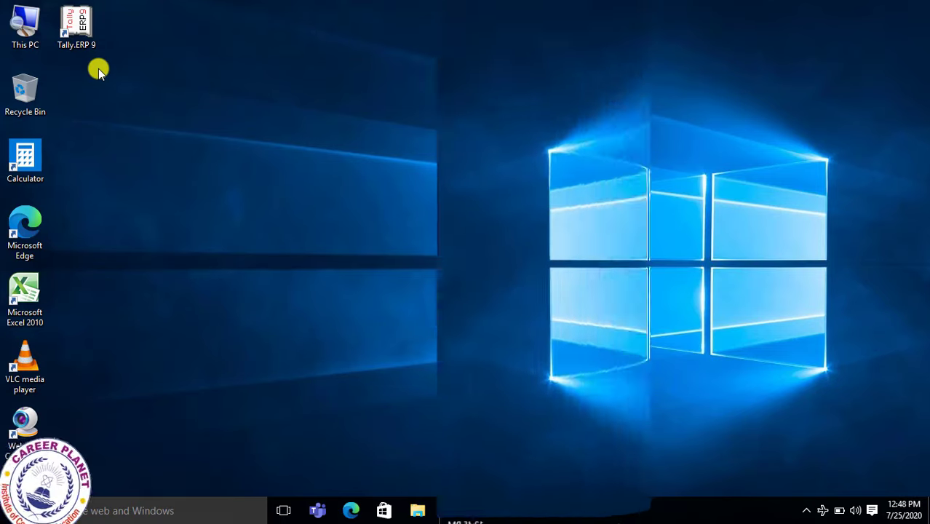
Step: Send a shortcut for the Documents folder from Quick access to the desktop, and test it by opening and closing the folder
{"action": "left_click", "coordinate": [529, 119]}
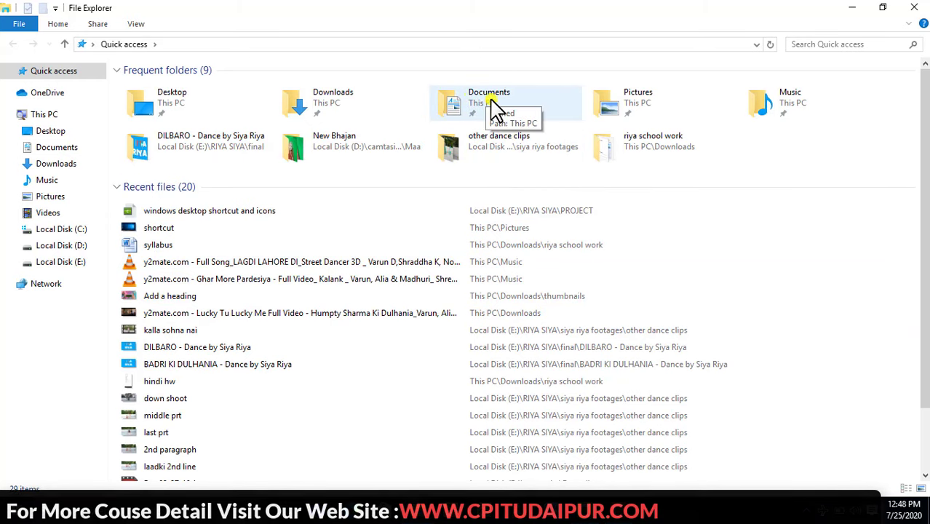
{"action": "right_click", "coordinate": [455, 117]}
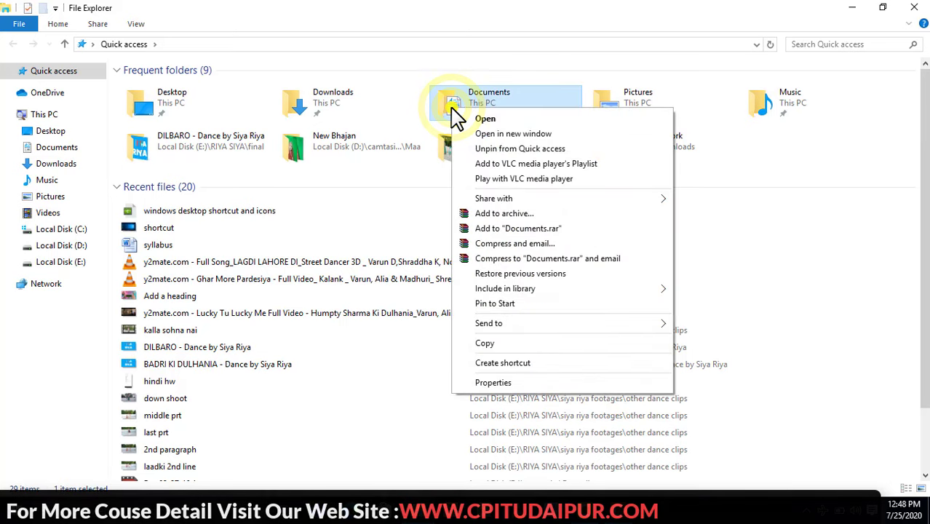
{"action": "left_click", "coordinate": [489, 325]}
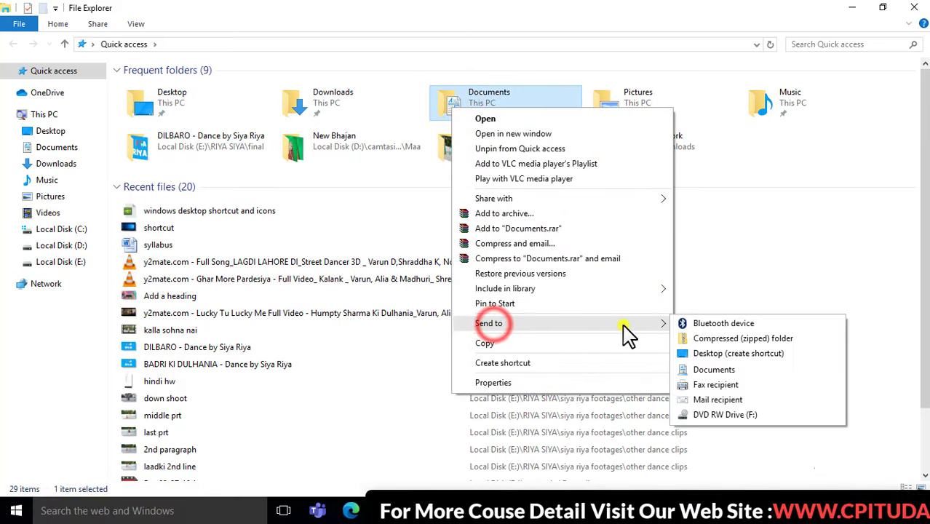
{"action": "left_click", "coordinate": [736, 354]}
{"action": "left_click", "coordinate": [853, 9]}
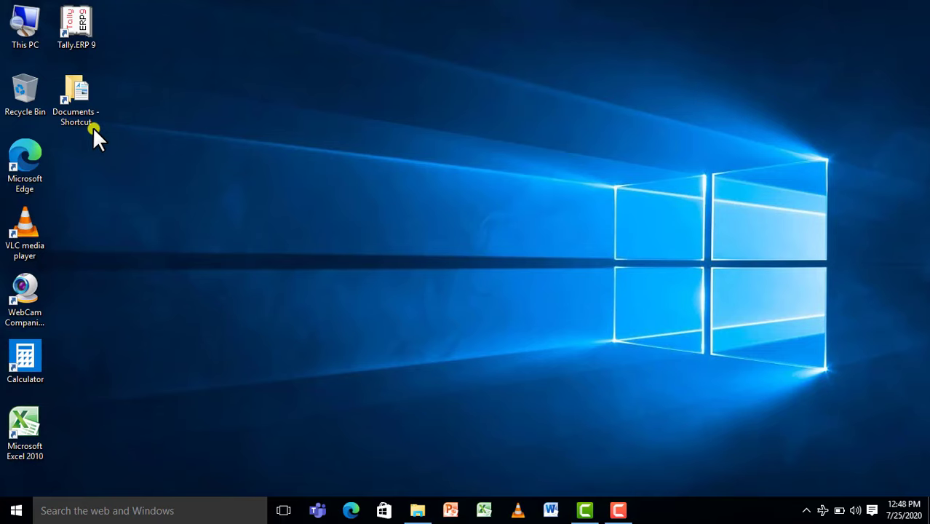
{"action": "double_click", "coordinate": [77, 107]}
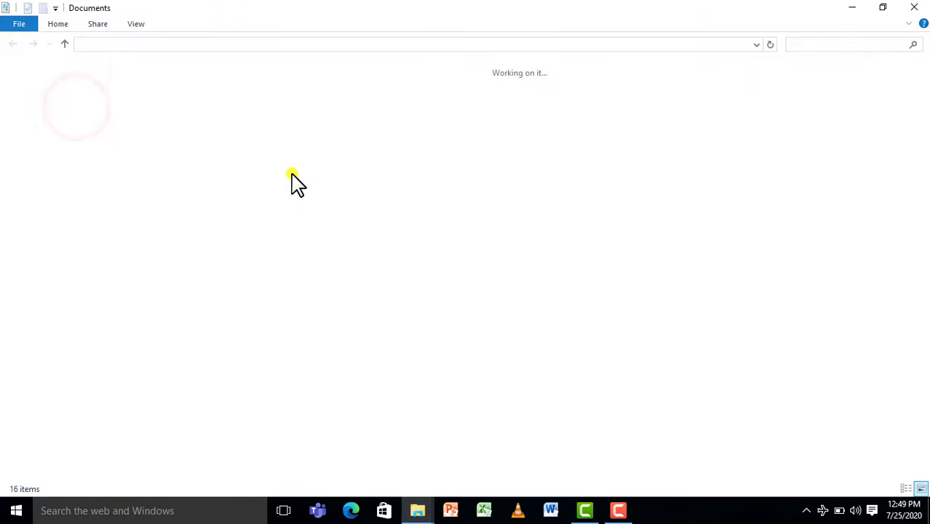
{"action": "left_click", "coordinate": [917, 8]}
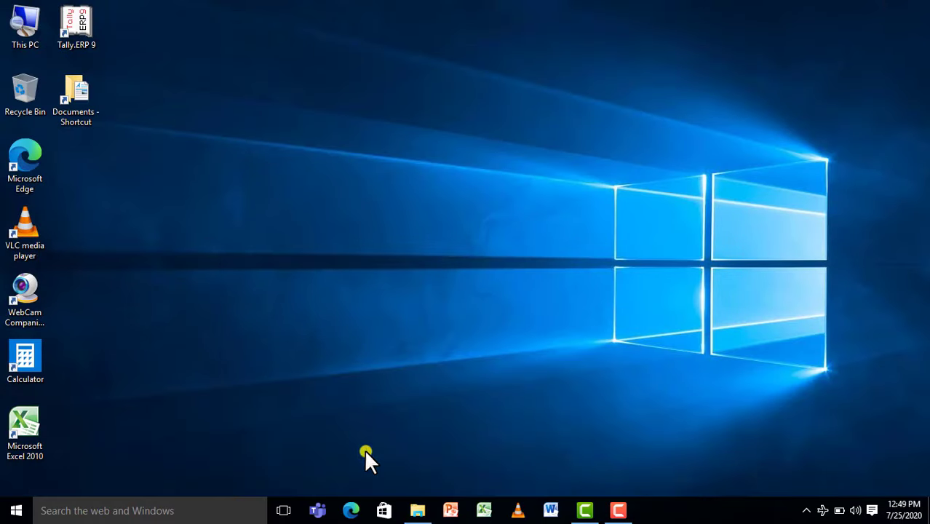
Step: Send a shortcut for the recent file syllabus to the desktop, test it by opening the document, and return to the desktop
{"action": "left_click", "coordinate": [416, 511]}
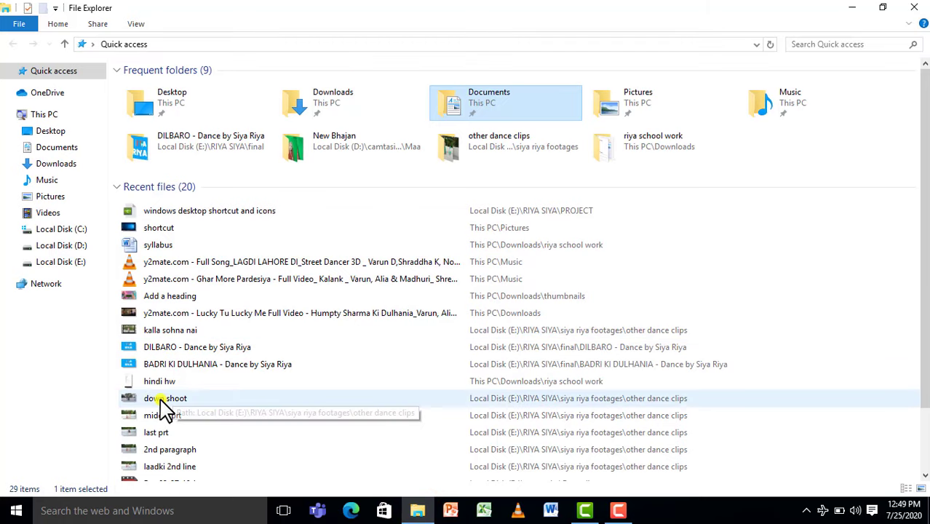
{"action": "left_click", "coordinate": [154, 247]}
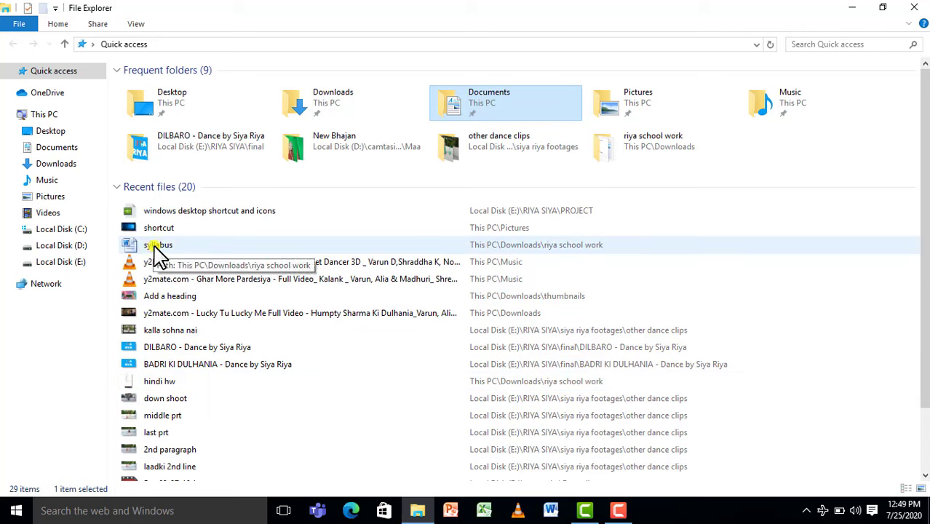
{"action": "right_click", "coordinate": [157, 253]}
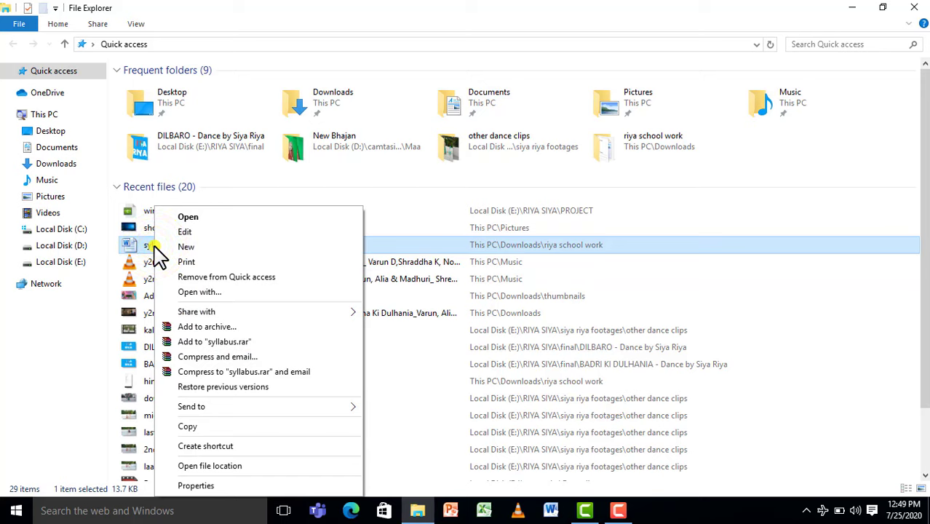
{"action": "left_click", "coordinate": [217, 408]}
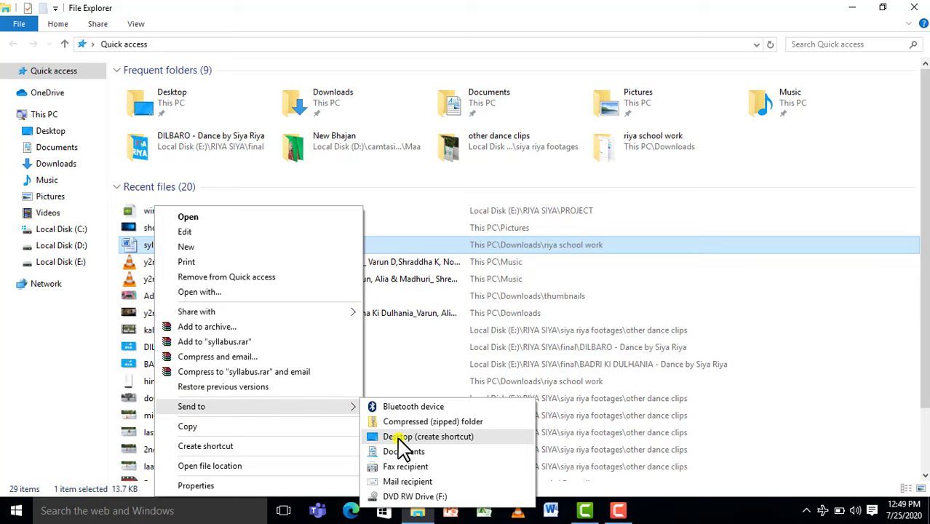
{"action": "left_click", "coordinate": [422, 440]}
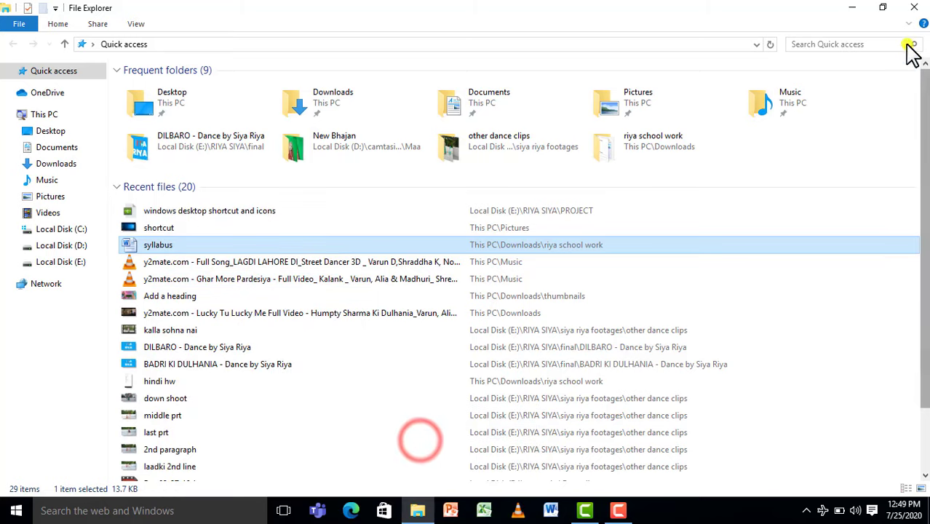
{"action": "left_click", "coordinate": [914, 9]}
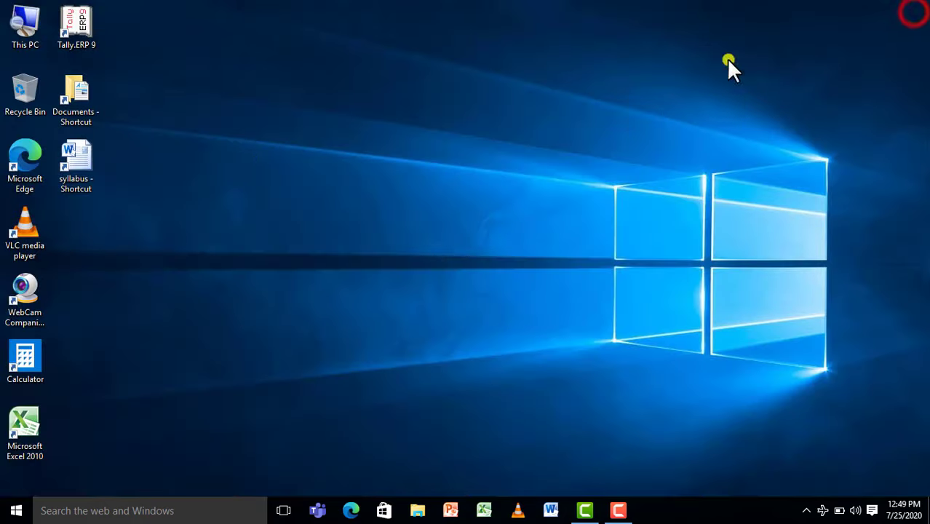
{"action": "double_click", "coordinate": [82, 182]}
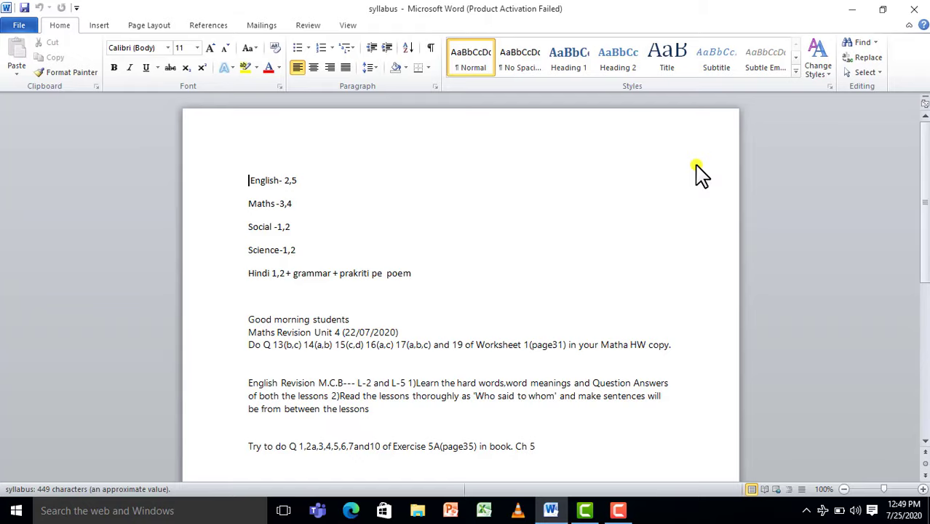
{"action": "key", "text": "super+d"}
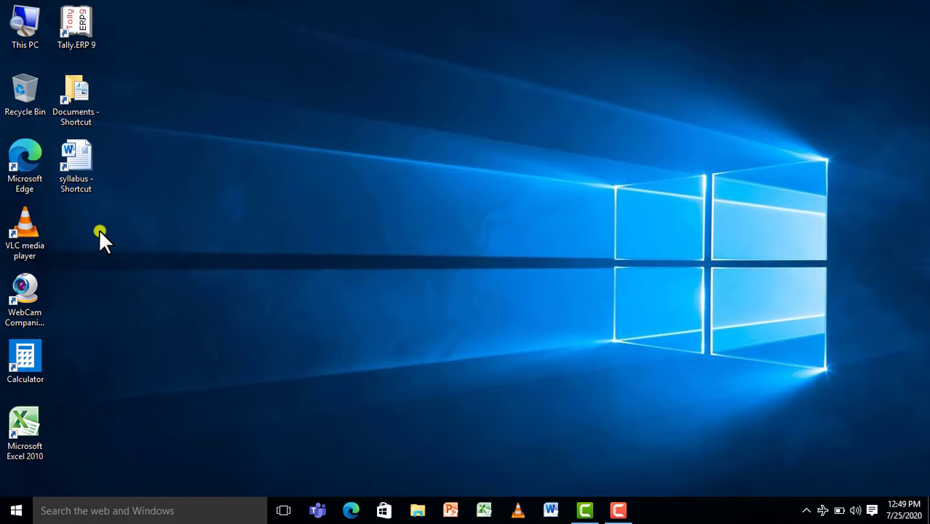
{"action": "right_click", "coordinate": [472, 129]}
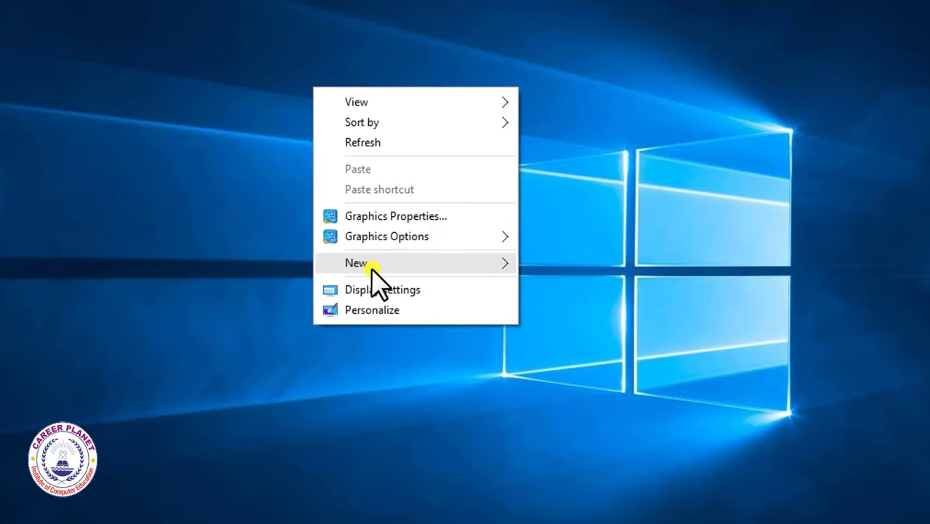
{"action": "left_click", "coordinate": [372, 267]}
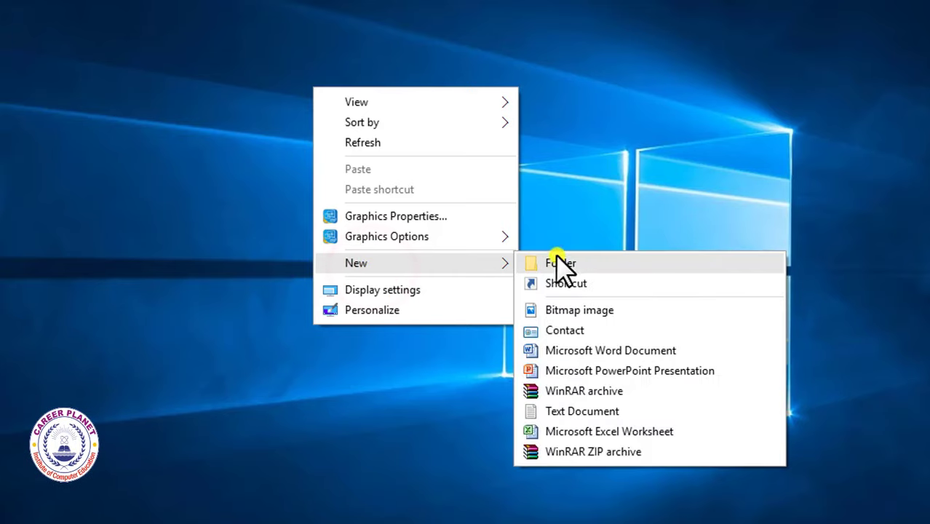
{"action": "left_click", "coordinate": [566, 285]}
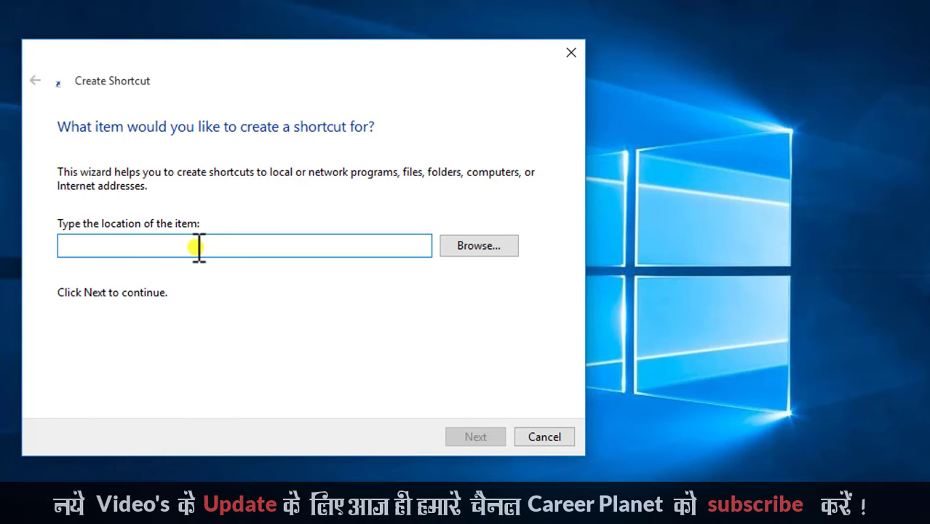
{"action": "type", "text": "htt"}
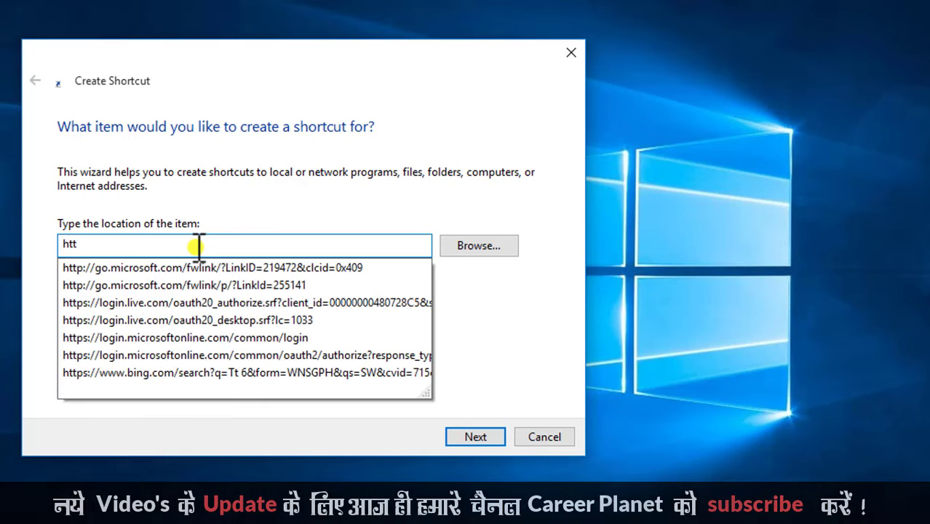
{"action": "type", "text": "ps:"}
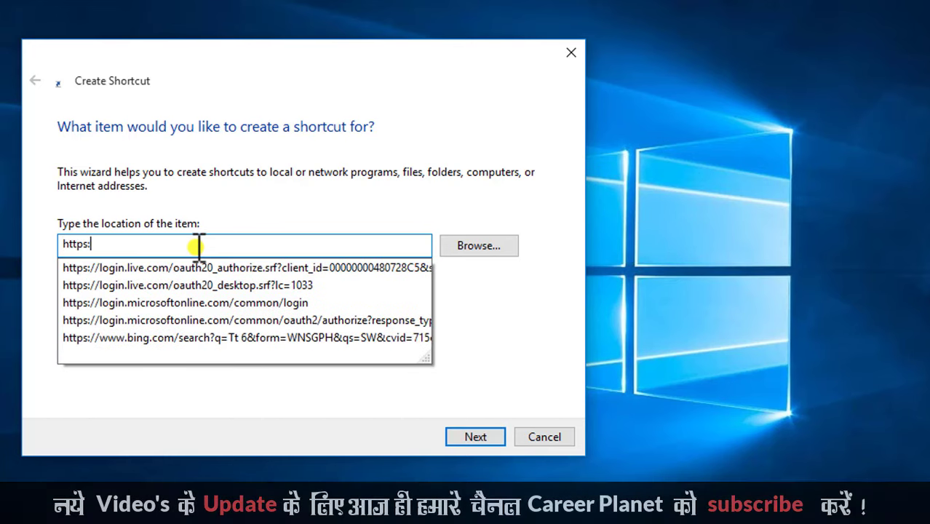
{"action": "type", "text": "//c"}
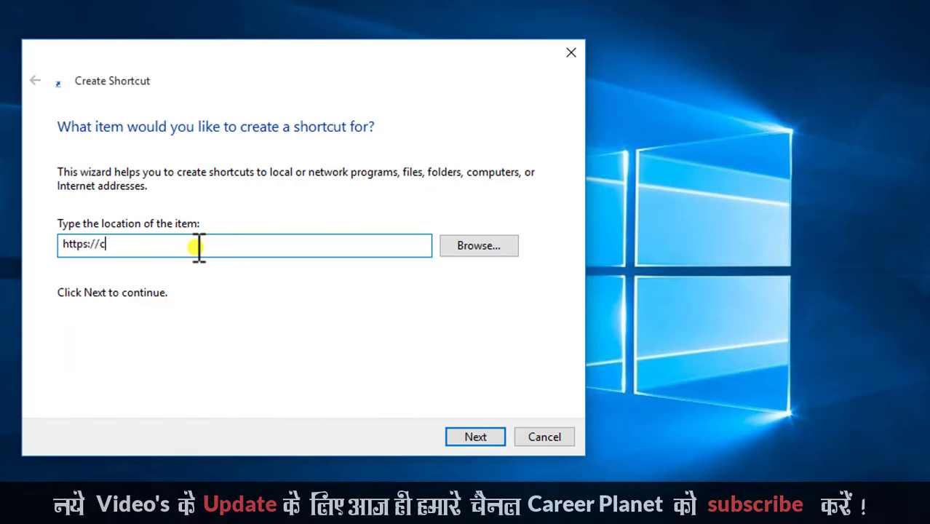
{"action": "type", "text": "pitudaipur.com"}
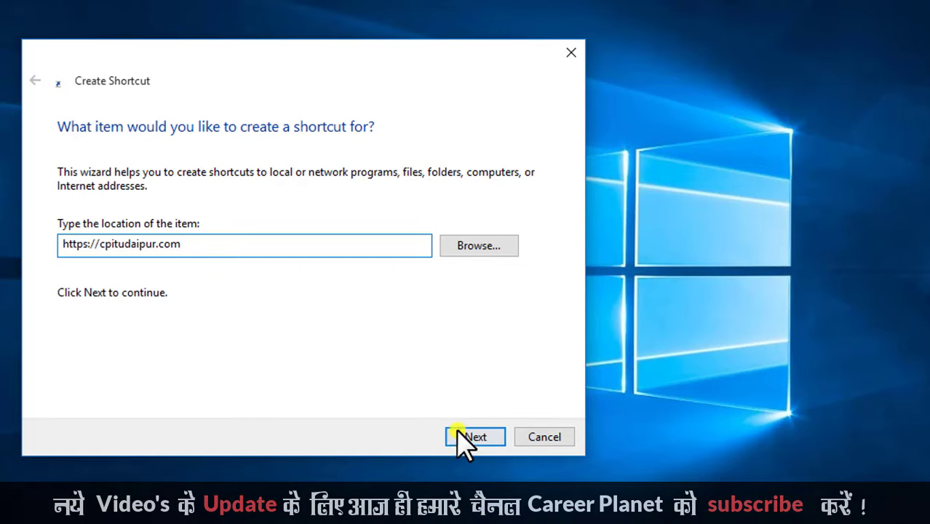
{"action": "left_click", "coordinate": [473, 438]}
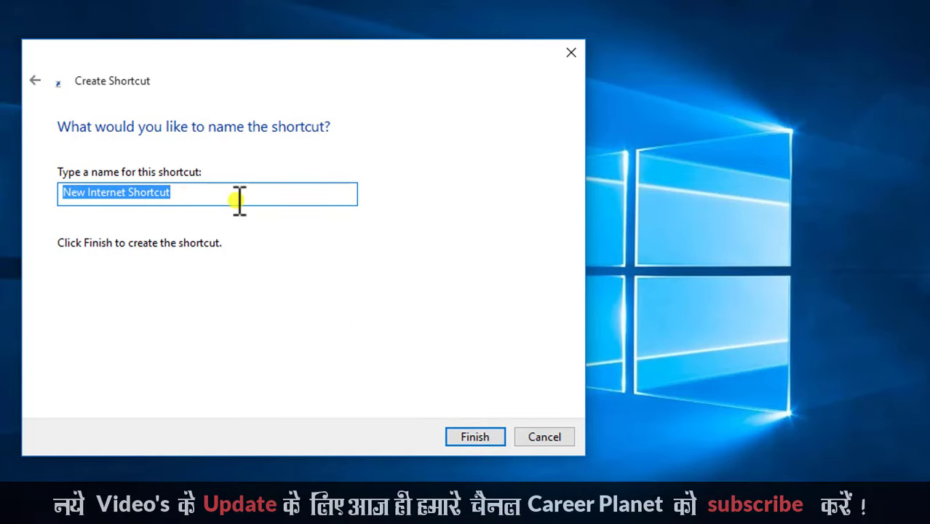
{"action": "type", "text": "career planet"}
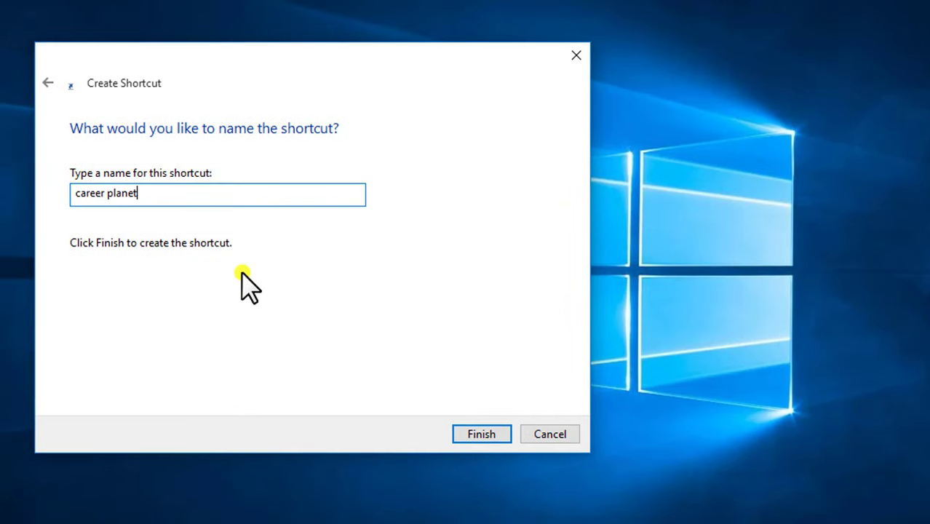
{"action": "left_click", "coordinate": [590, 386]}
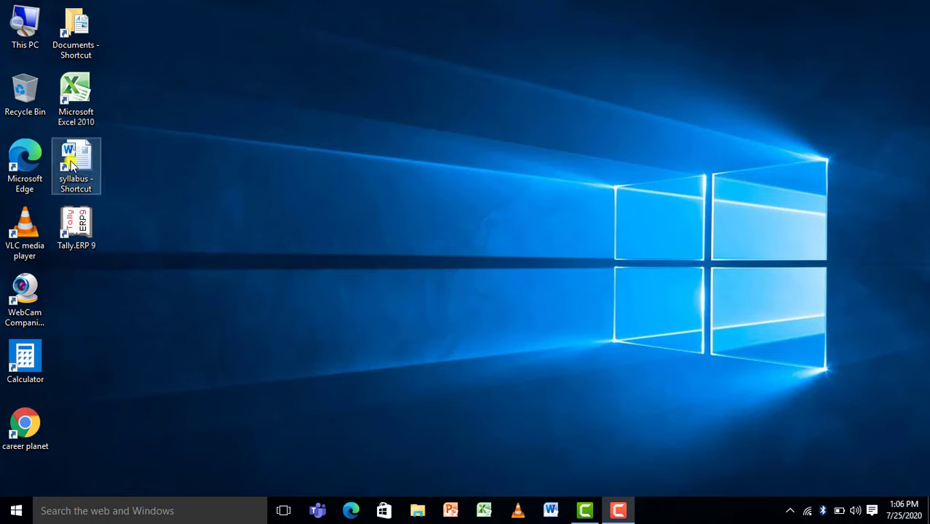
Step: Rename the syllabus shortcut on the desktop with the person's first name
{"action": "right_click", "coordinate": [71, 166]}
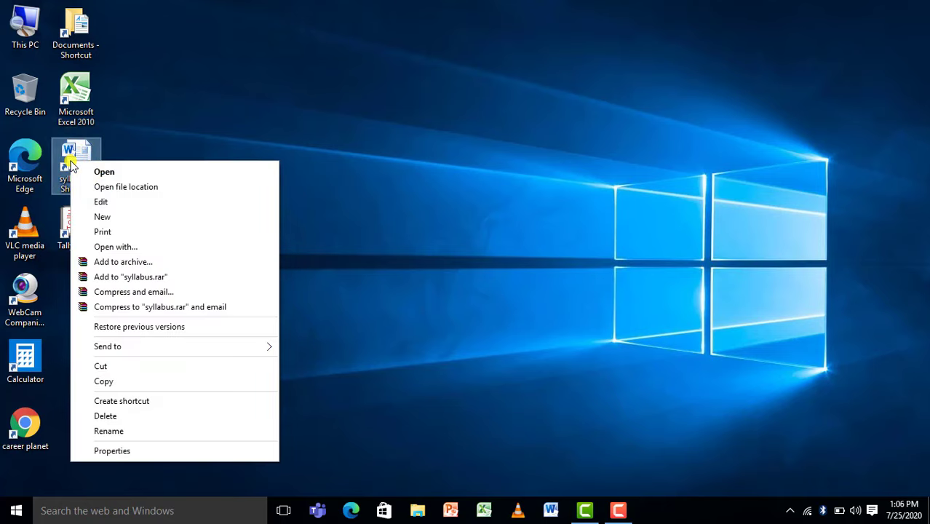
{"action": "left_click", "coordinate": [109, 431]}
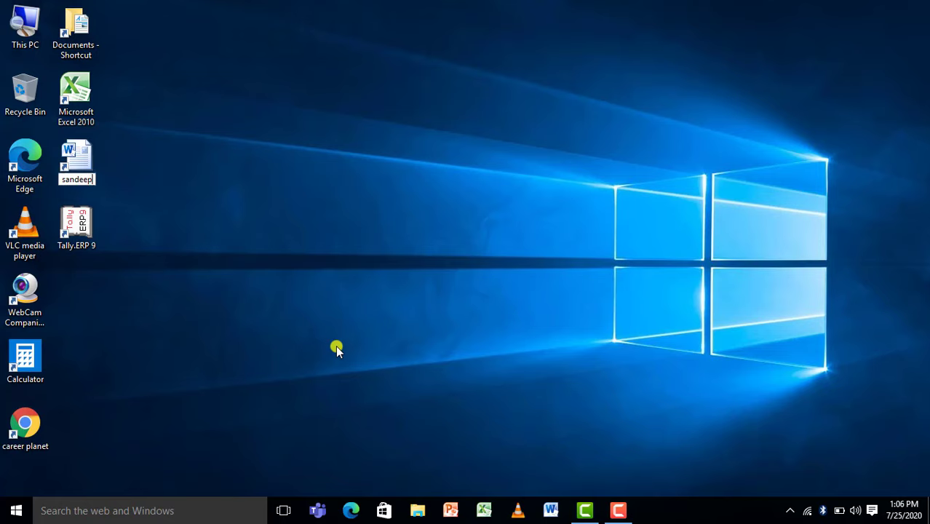
{"action": "left_click", "coordinate": [335, 345]}
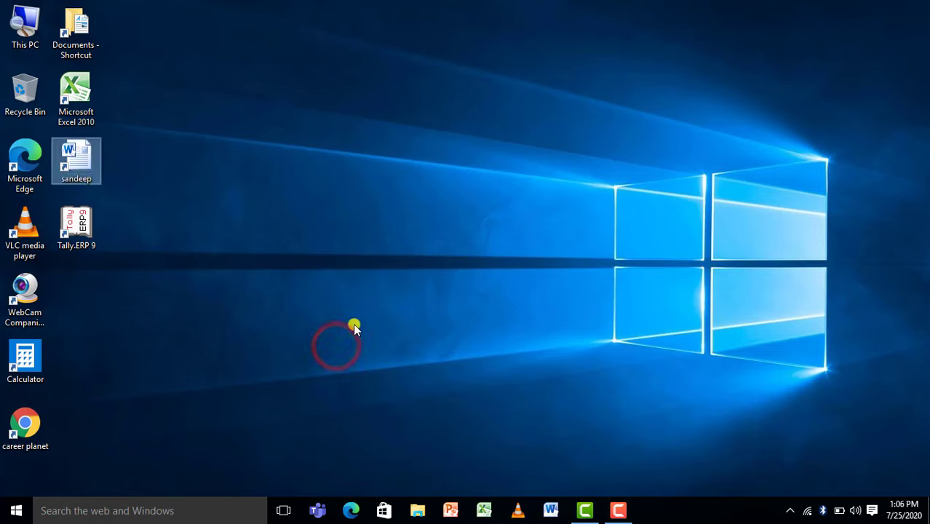
Step: Rename the Microsoft Excel 2010 shortcut on the desktop as cp
{"action": "left_click", "coordinate": [81, 111]}
{"action": "key", "text": "F2"}
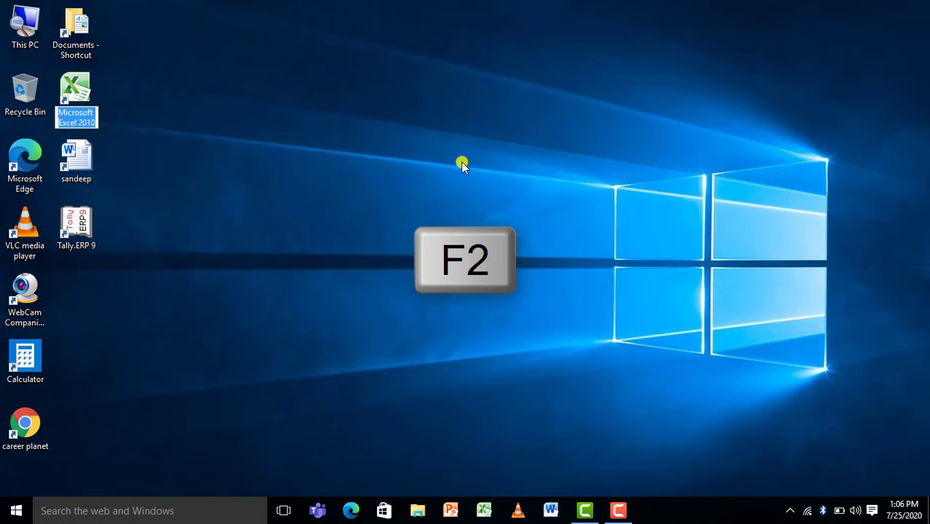
{"action": "type", "text": "cp"}
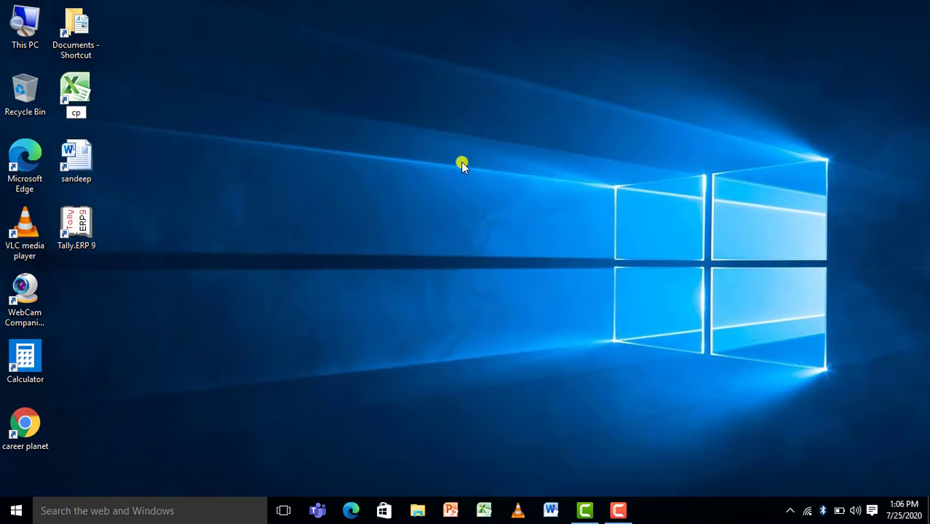
{"action": "left_click", "coordinate": [405, 168]}
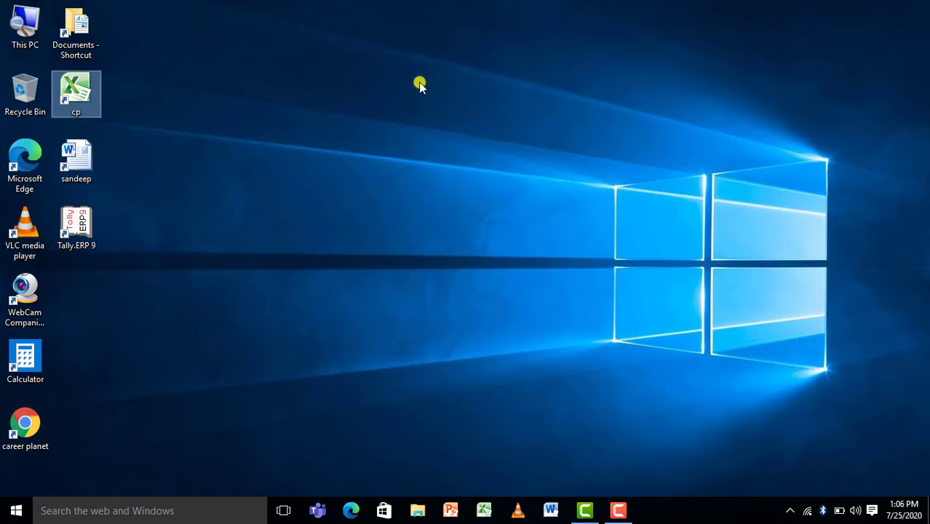
Step: Try the desktop icons at large size and at small size
{"action": "right_click", "coordinate": [377, 121]}
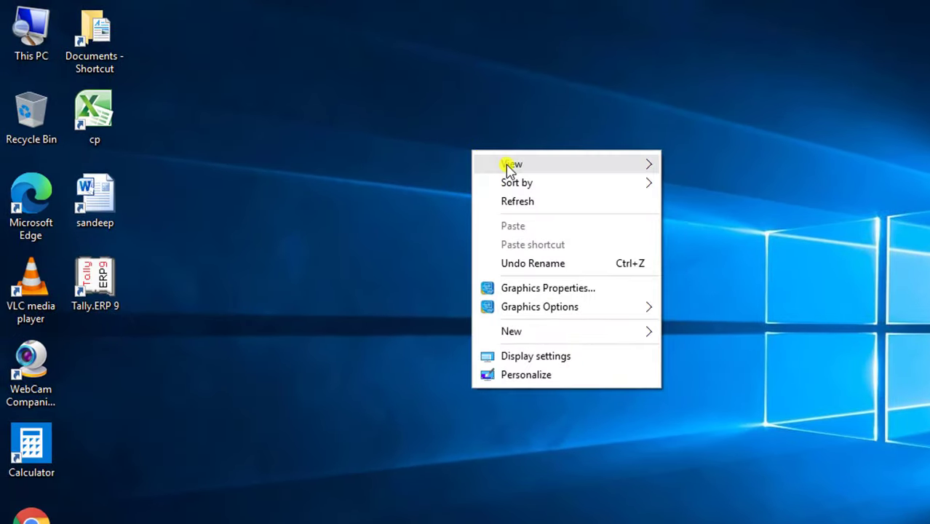
{"action": "mouse_move", "coordinate": [515, 169]}
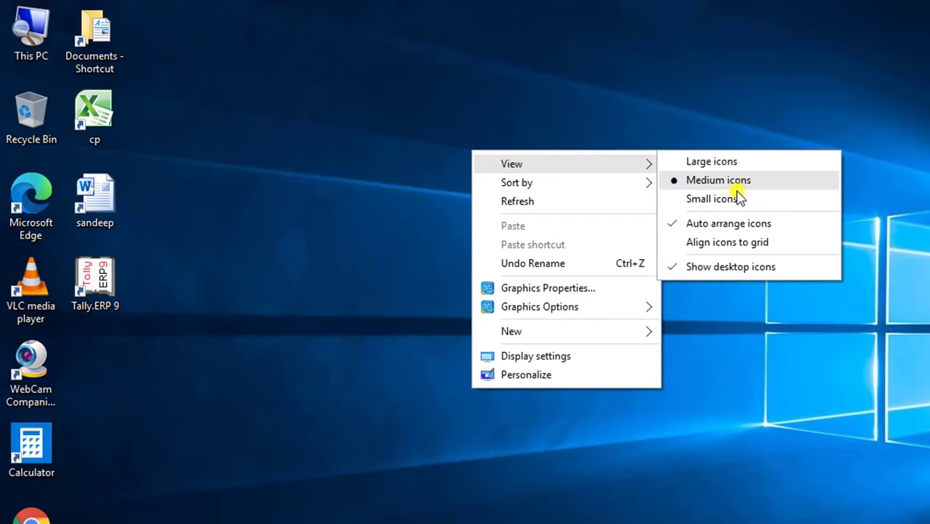
{"action": "left_click", "coordinate": [733, 163]}
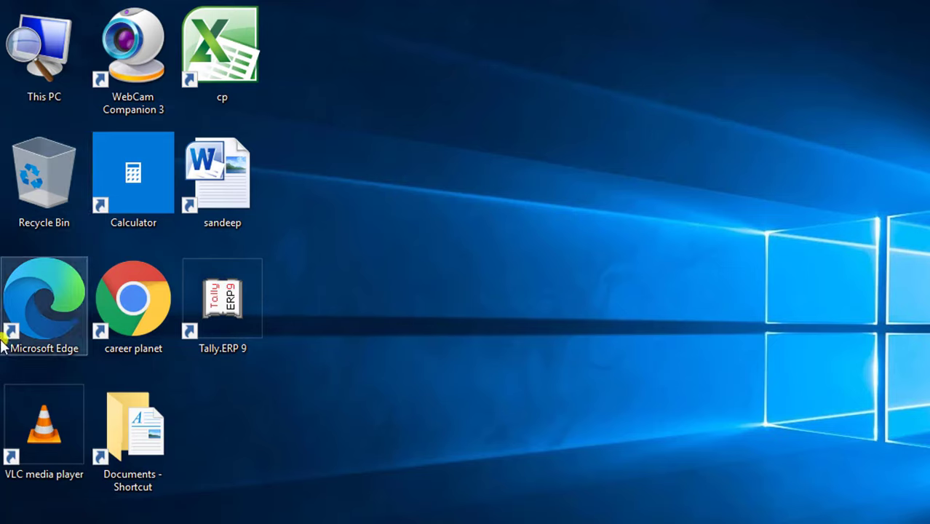
{"action": "right_click", "coordinate": [661, 104]}
{"action": "left_click", "coordinate": [702, 118]}
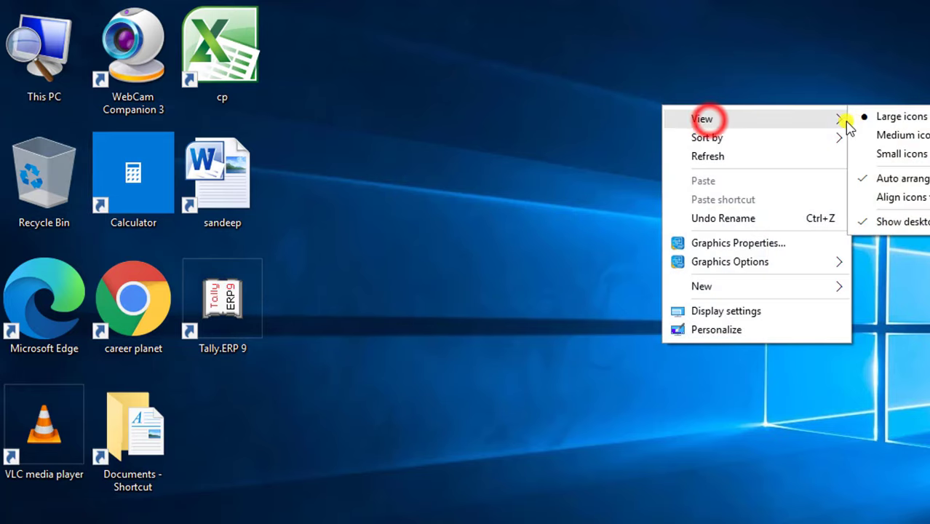
{"action": "left_click", "coordinate": [894, 153]}
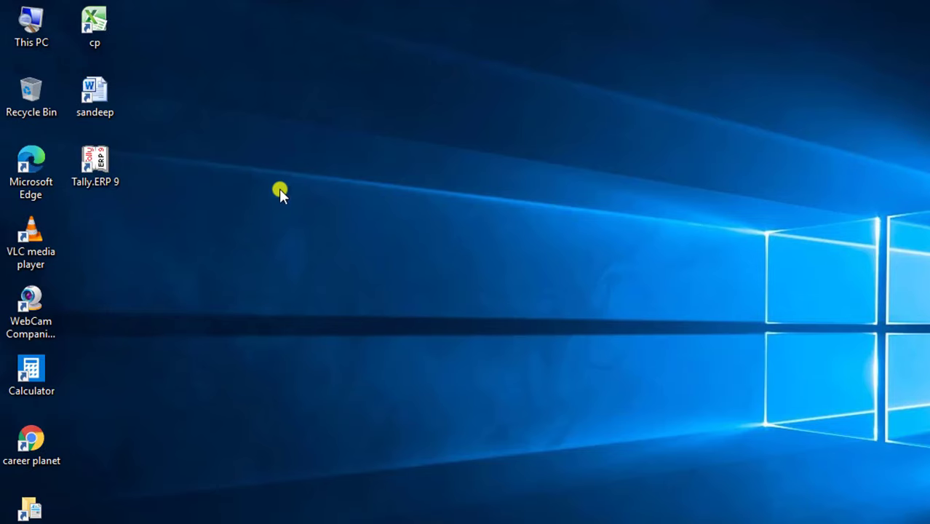
Step: Set the desktop icons to medium size
{"action": "right_click", "coordinate": [297, 218]}
{"action": "left_click", "coordinate": [338, 232]}
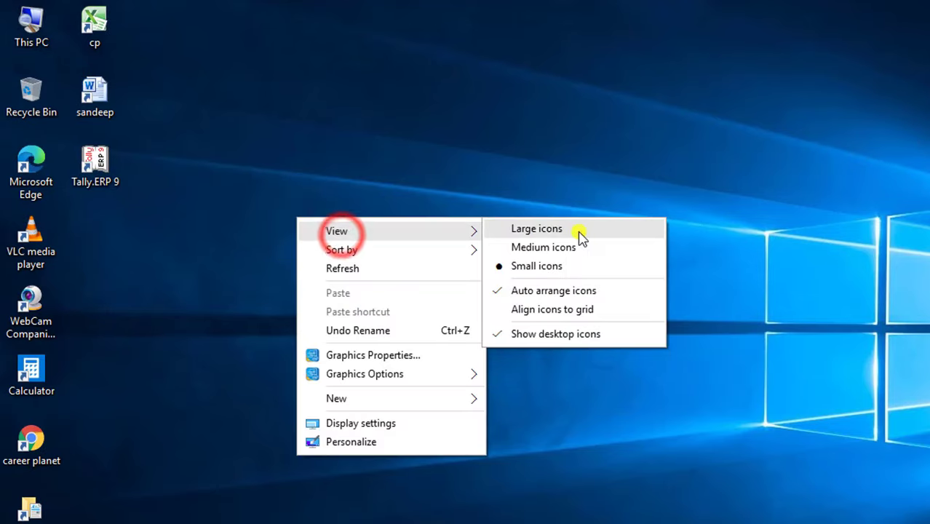
{"action": "left_click", "coordinate": [577, 248]}
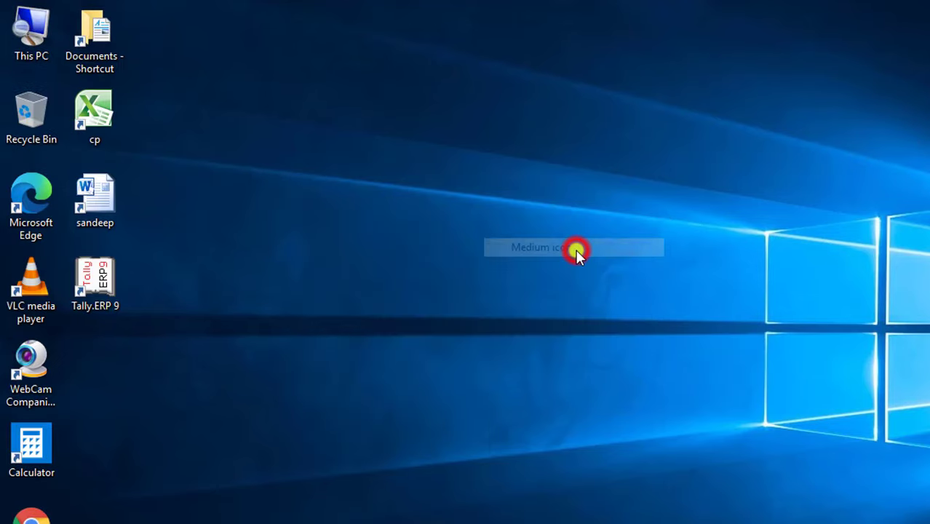
Step: Try sorting the desktop icons by name and by size
{"action": "right_click", "coordinate": [480, 108]}
{"action": "left_click", "coordinate": [518, 139]}
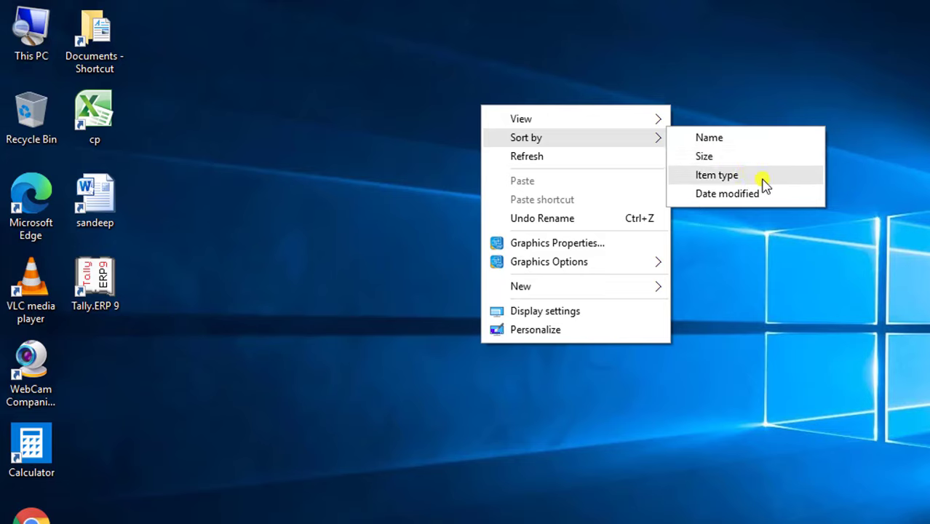
{"action": "left_click", "coordinate": [728, 140]}
{"action": "right_click", "coordinate": [258, 70]}
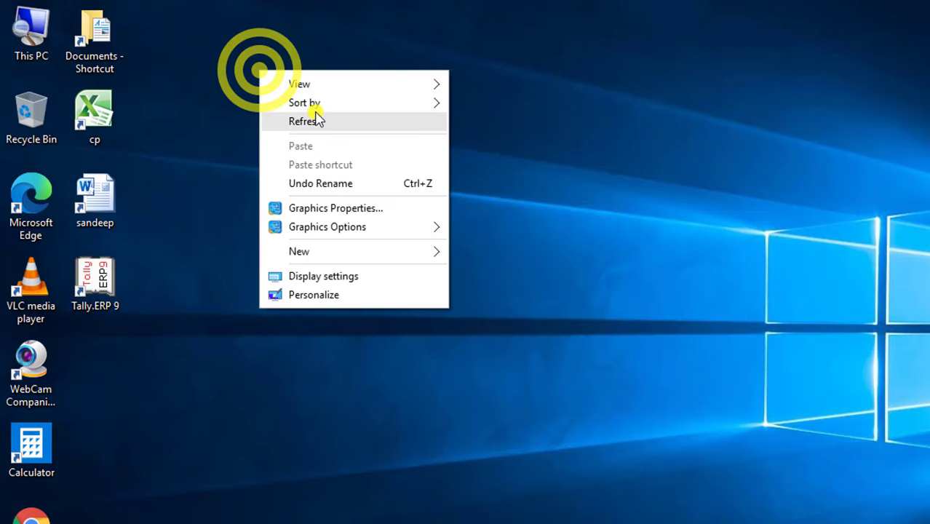
{"action": "left_click", "coordinate": [316, 103]}
{"action": "left_click", "coordinate": [501, 125]}
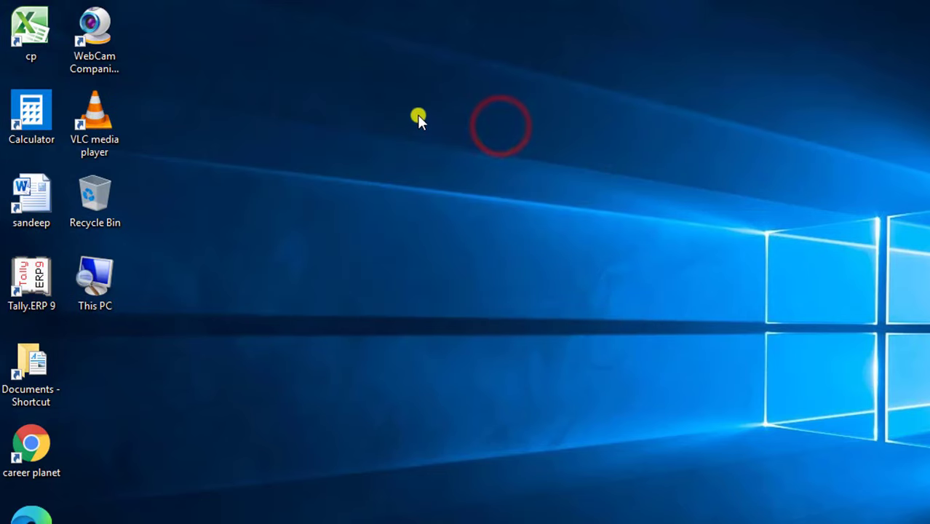
Step: Sort the desktop icons by name
{"action": "right_click", "coordinate": [419, 118]}
{"action": "left_click", "coordinate": [463, 147]}
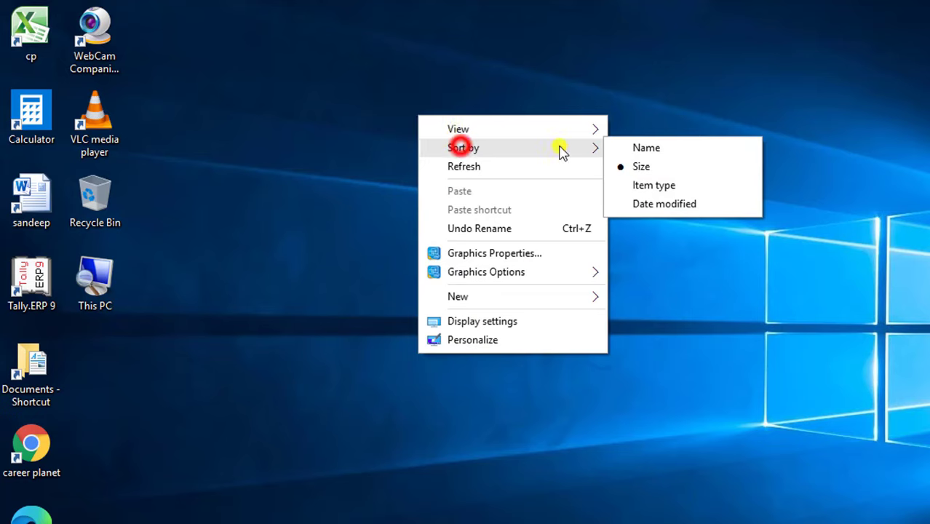
{"action": "left_click", "coordinate": [644, 148]}
{"action": "right_click", "coordinate": [429, 96]}
{"action": "mouse_move", "coordinate": [460, 129]}
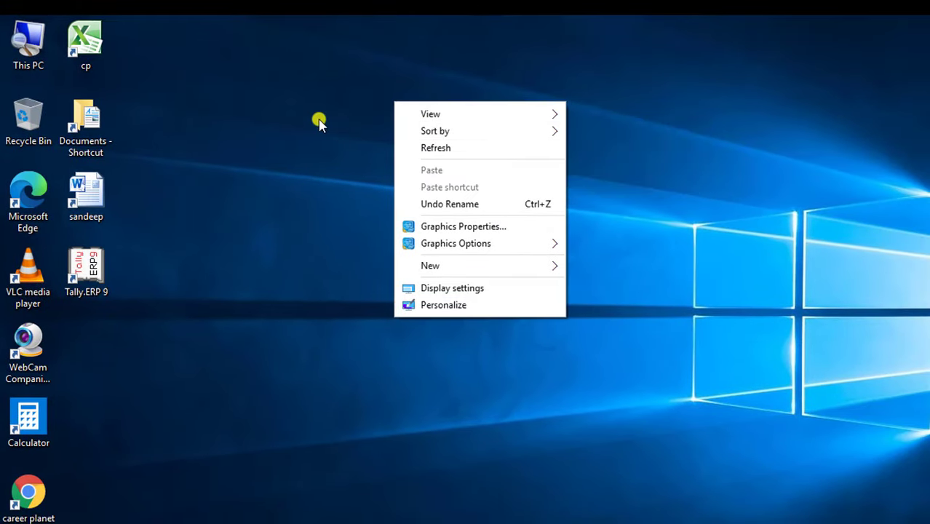
{"action": "right_click", "coordinate": [323, 111]}
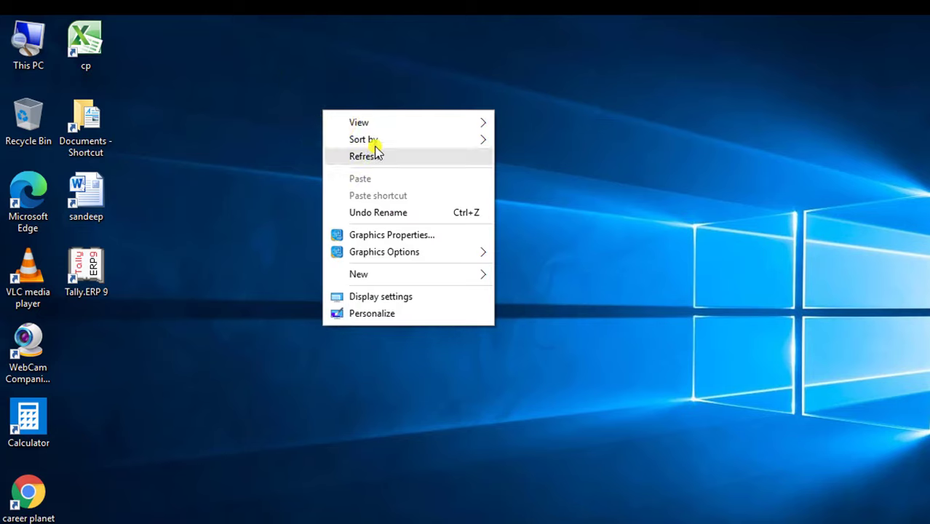
{"action": "mouse_move", "coordinate": [375, 141]}
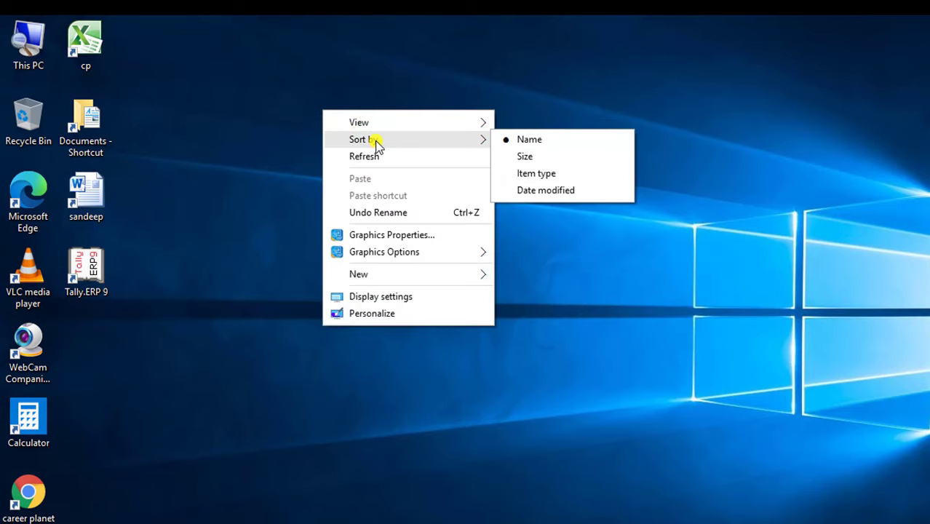
{"action": "mouse_move", "coordinate": [380, 124]}
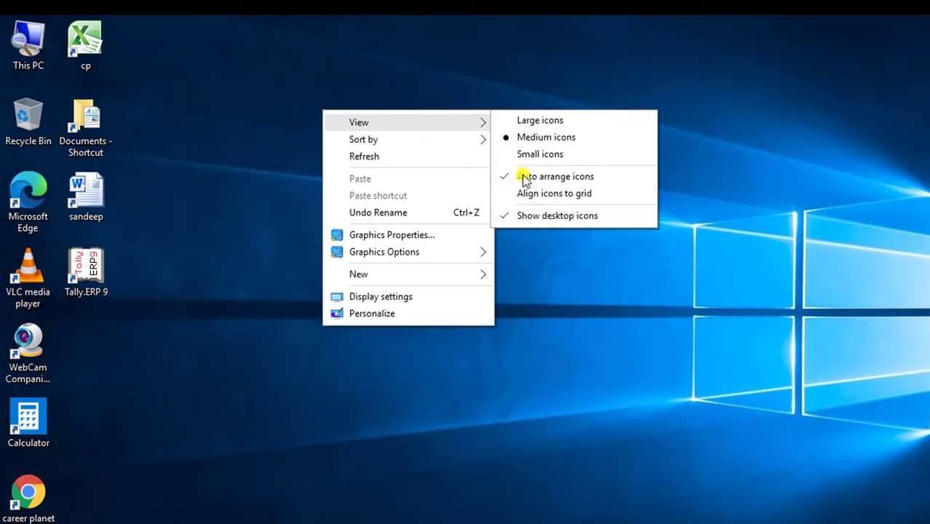
{"action": "left_click", "coordinate": [168, 141]}
Step: Move the cp shortcut to the opposite side of the desktop, turning off Auto arrange icons to allow free placement
{"action": "left_click_drag", "start_coordinate": [93, 48], "coordinate": [921, 84]}
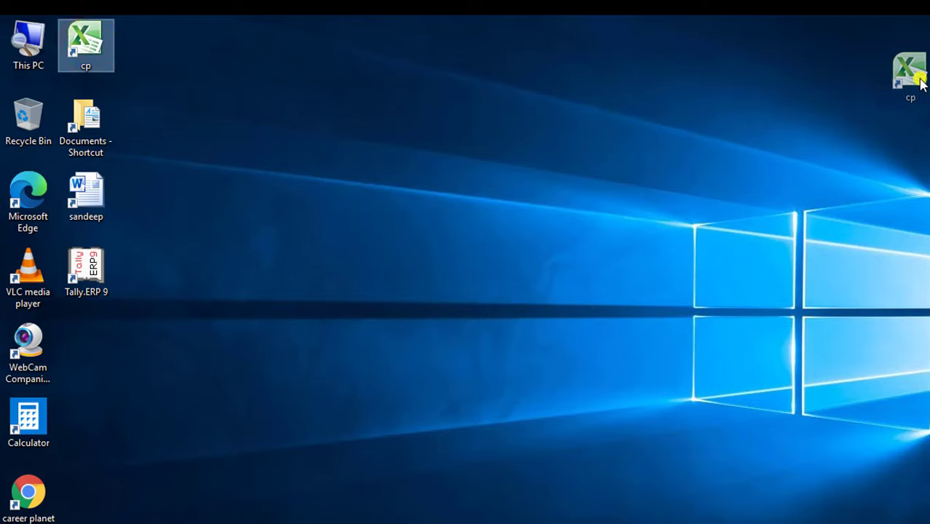
{"action": "right_click", "coordinate": [380, 93]}
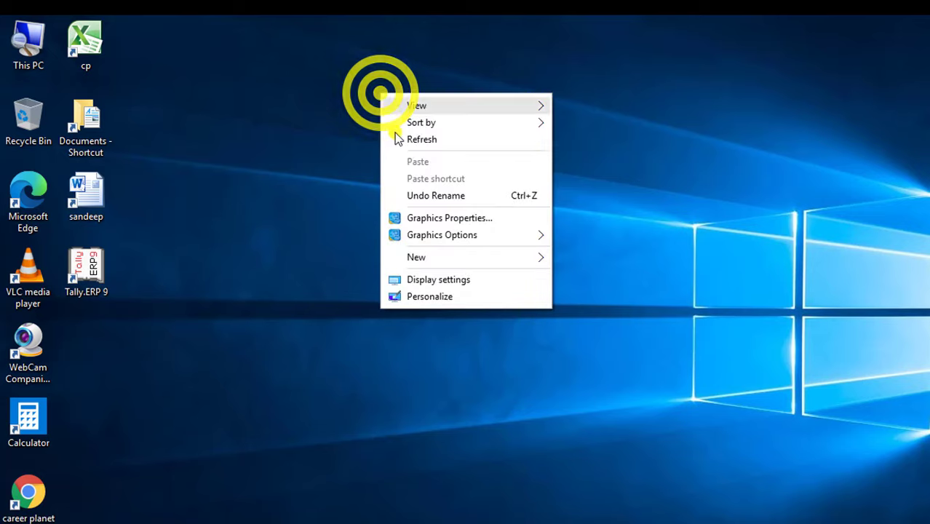
{"action": "left_click", "coordinate": [422, 110]}
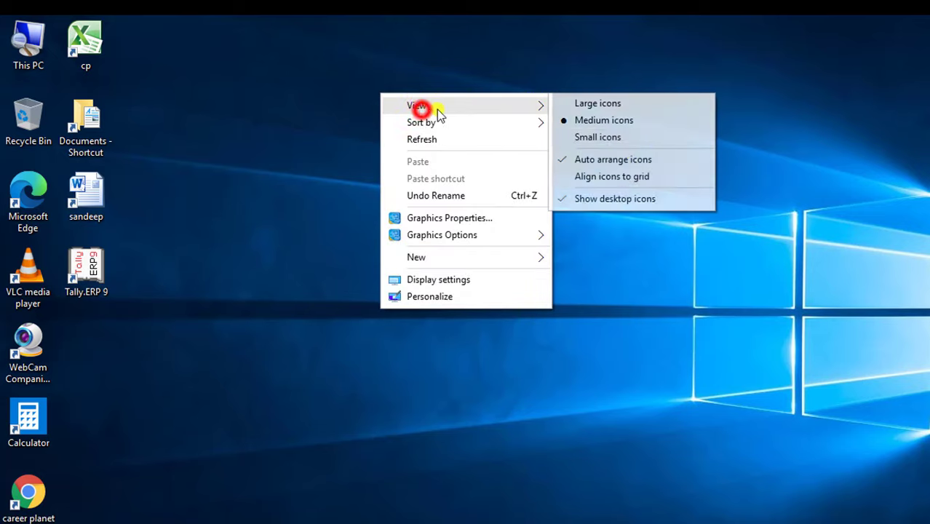
{"action": "left_click", "coordinate": [598, 162]}
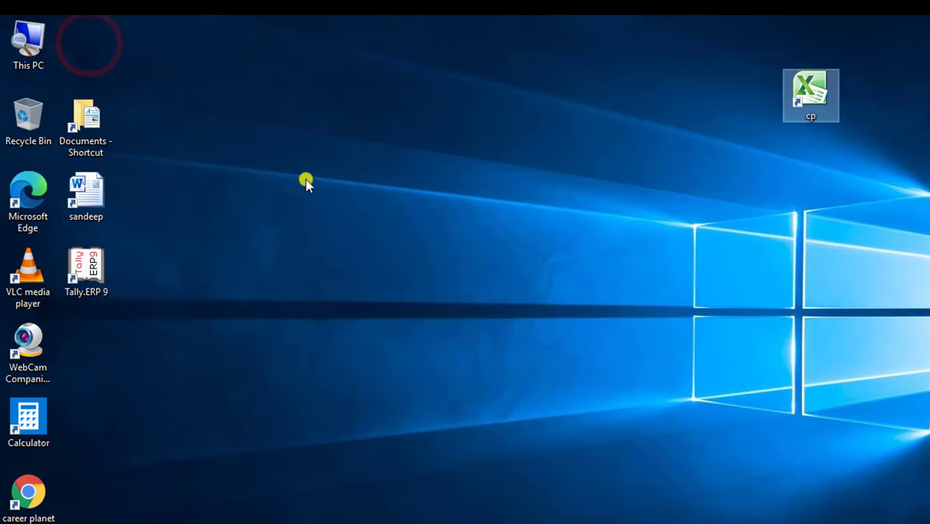
Step: Move the Documents shortcut and the Word document shortcut to free spots in the middle of the desktop
{"action": "left_click_drag", "start_coordinate": [85, 124], "coordinate": [559, 179]}
{"action": "left_click", "coordinate": [94, 200]}
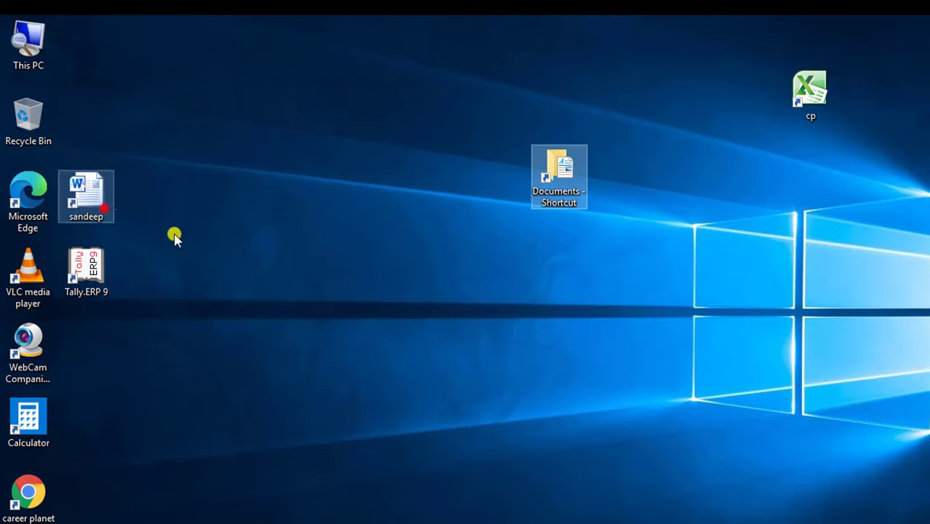
{"action": "left_click_drag", "start_coordinate": [174, 234], "coordinate": [476, 331]}
Step: Turn on Auto arrange icons to line the desktop icons up in columns again
{"action": "right_click", "coordinate": [289, 104]}
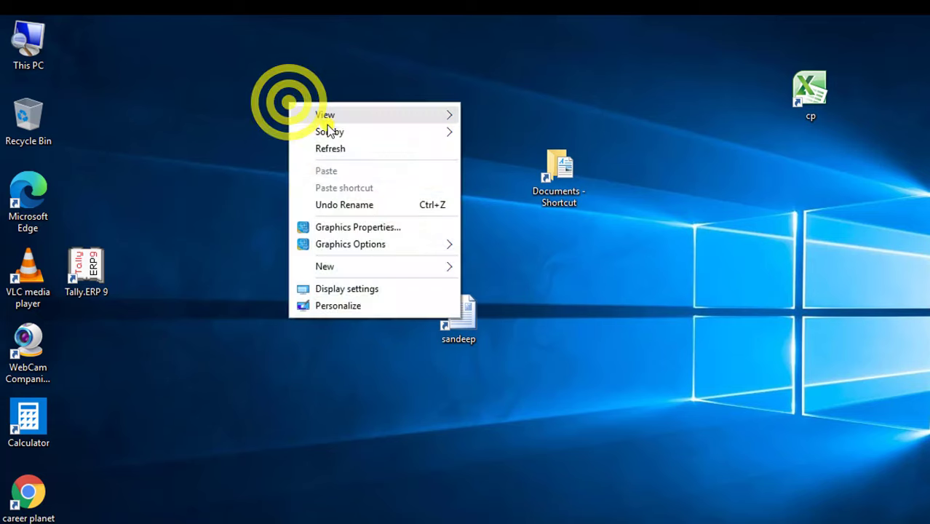
{"action": "mouse_move", "coordinate": [338, 116]}
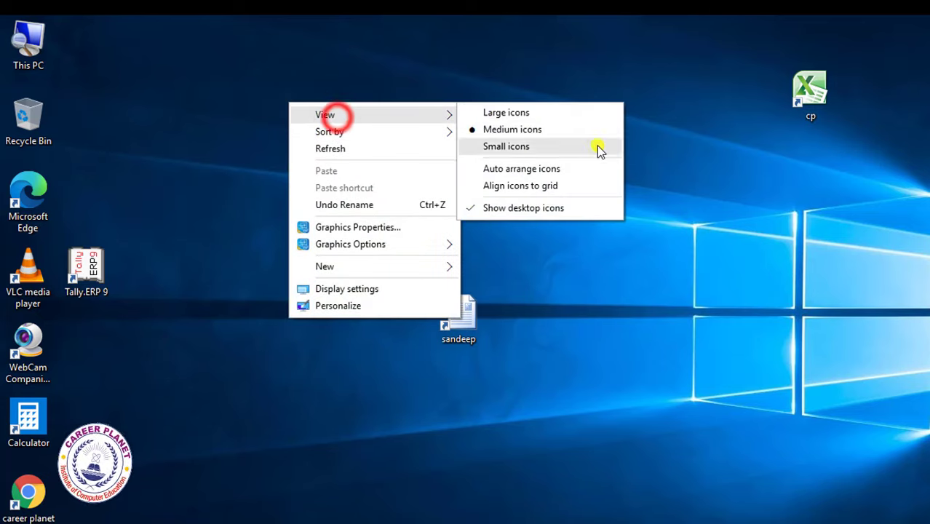
{"action": "left_click", "coordinate": [547, 172]}
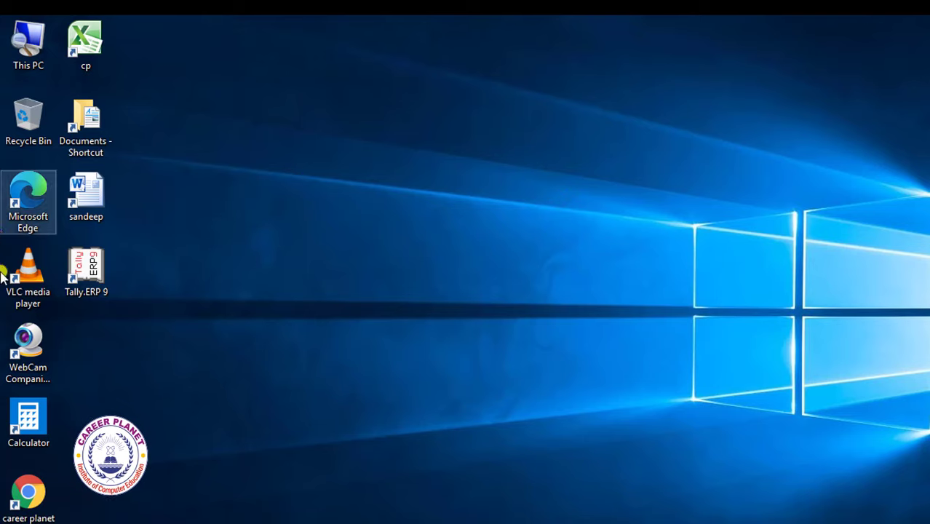
Step: Turn off Auto arrange icons and turn on Align icons to grid for the desktop
{"action": "right_click", "coordinate": [322, 155]}
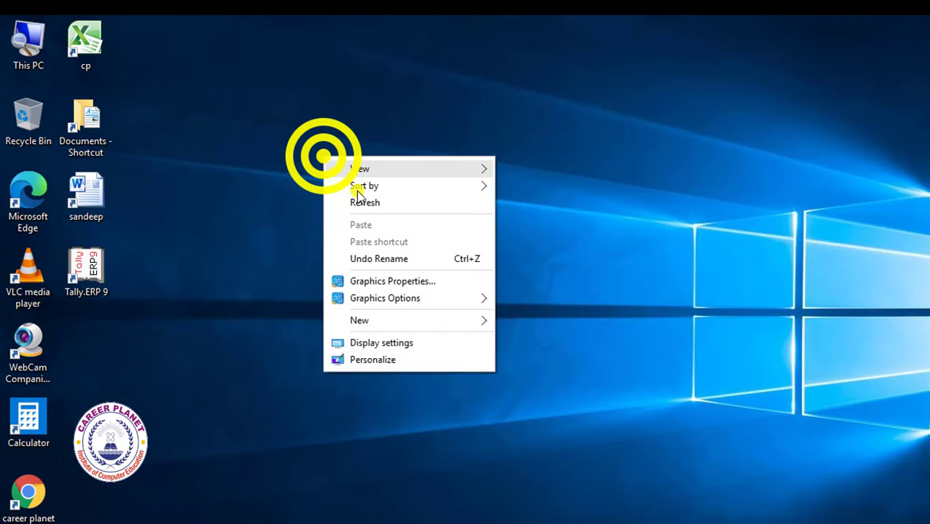
{"action": "left_click", "coordinate": [385, 170]}
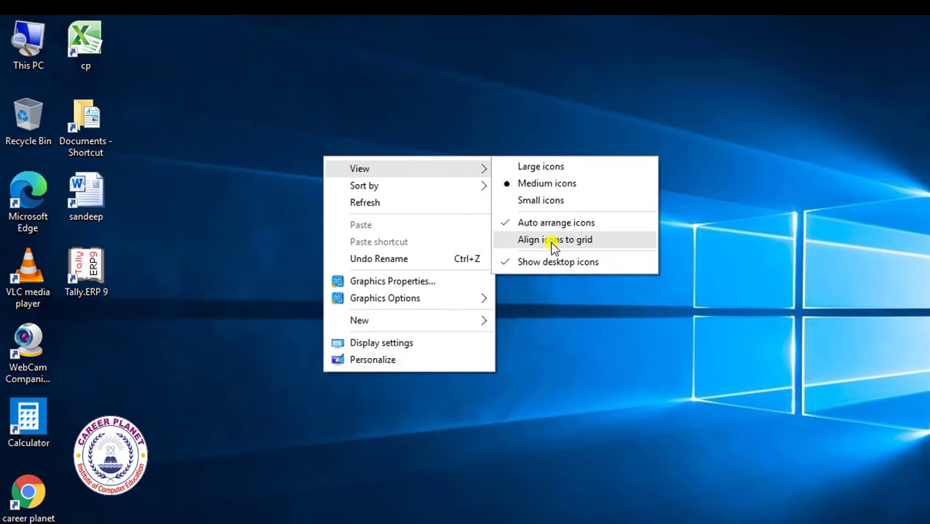
{"action": "left_click", "coordinate": [534, 225]}
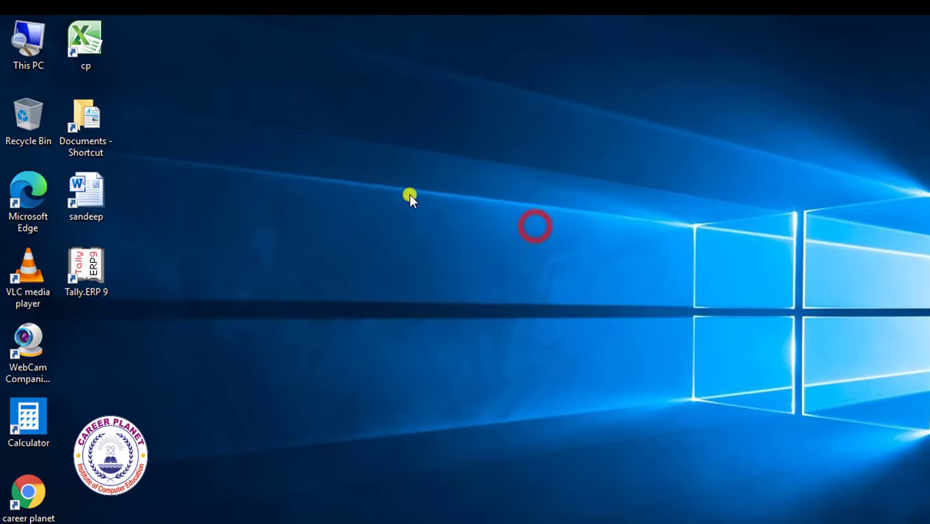
{"action": "right_click", "coordinate": [357, 123]}
{"action": "left_click", "coordinate": [421, 137]}
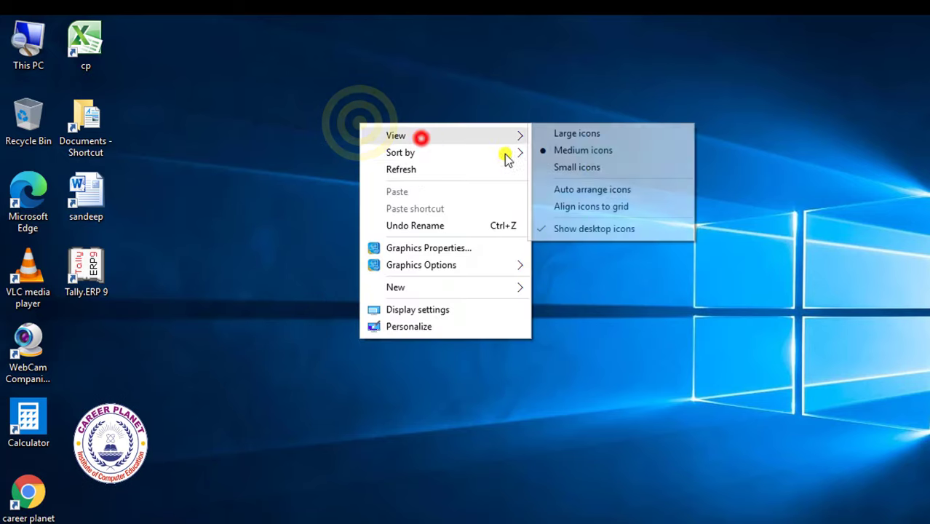
{"action": "left_click", "coordinate": [602, 209]}
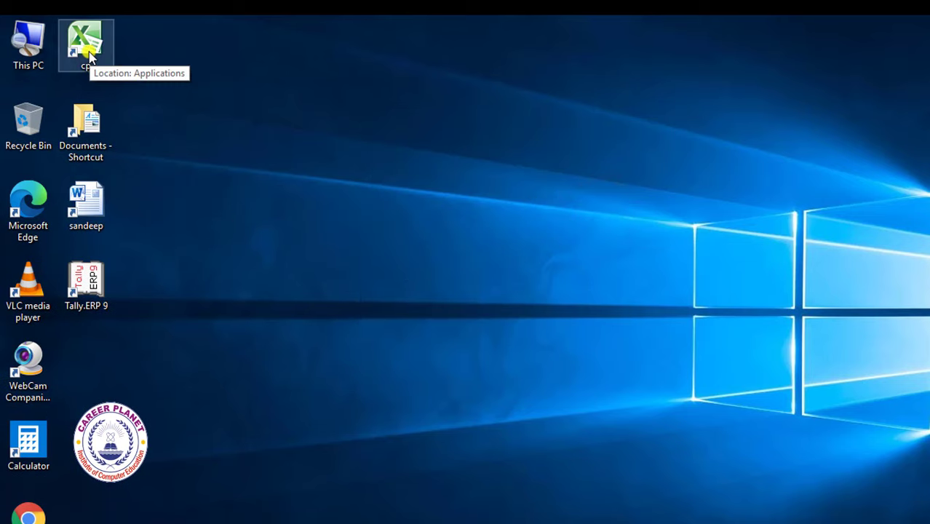
Step: Move the cp, Documents and Word document shortcuts into neighbouring grid cells near the upper middle of the desktop
{"action": "left_click_drag", "start_coordinate": [88, 59], "coordinate": [591, 91]}
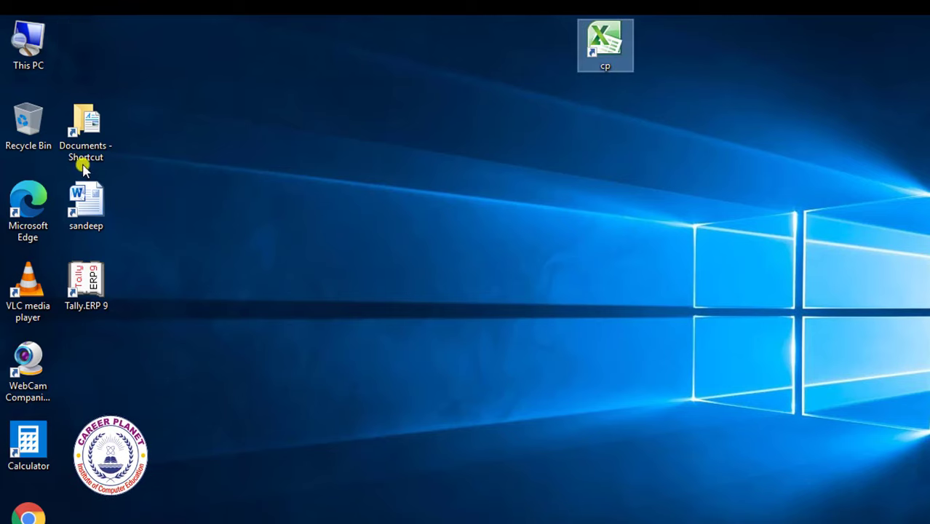
{"action": "left_click_drag", "start_coordinate": [80, 135], "coordinate": [543, 55]}
{"action": "left_click_drag", "start_coordinate": [87, 217], "coordinate": [580, 129]}
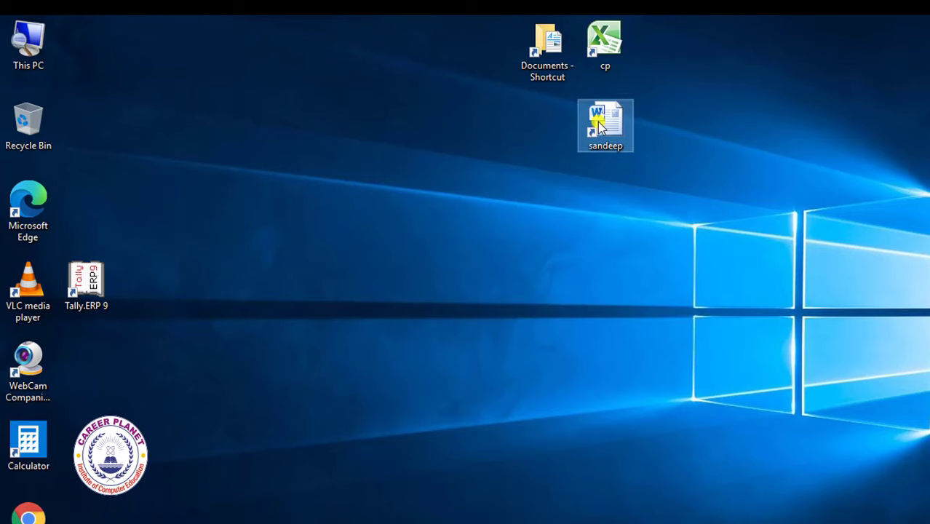
{"action": "left_click_drag", "start_coordinate": [602, 121], "coordinate": [575, 117]}
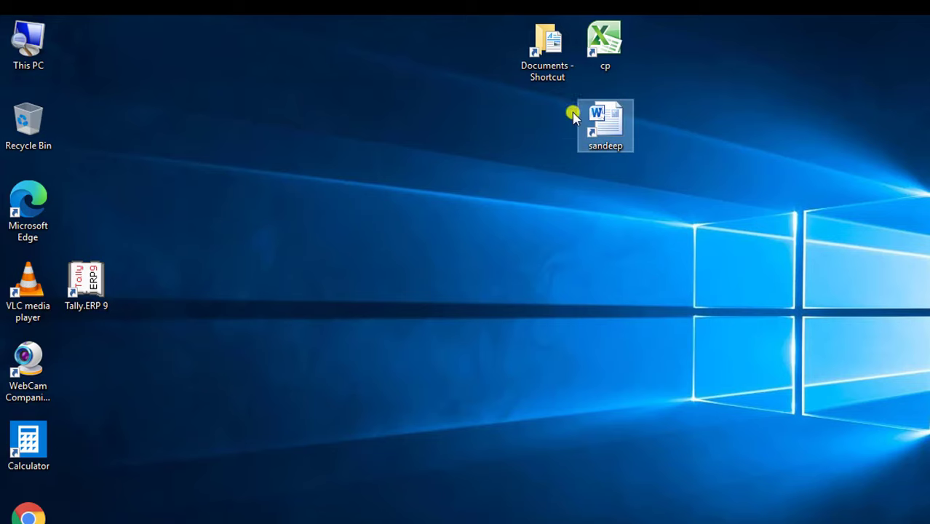
Step: Open the view options for the desktop icons
{"action": "right_click", "coordinate": [351, 134]}
{"action": "left_click", "coordinate": [388, 144]}
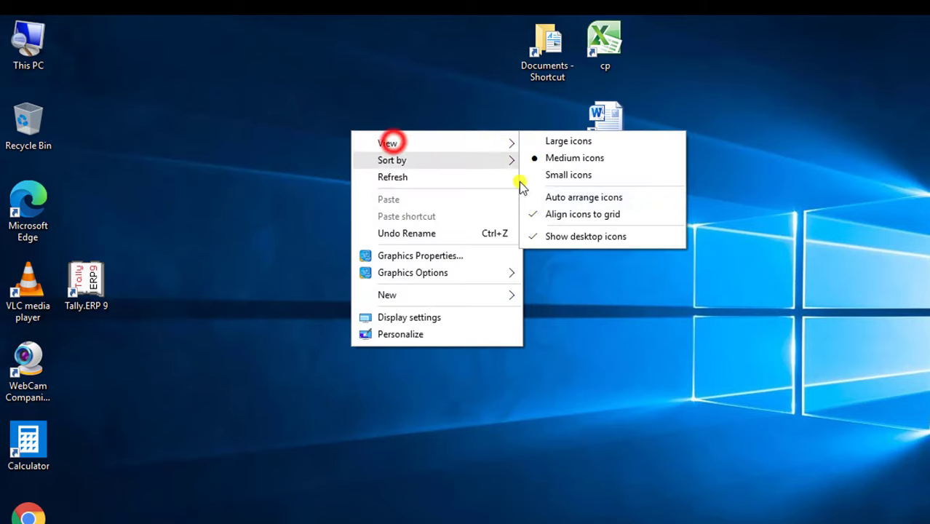